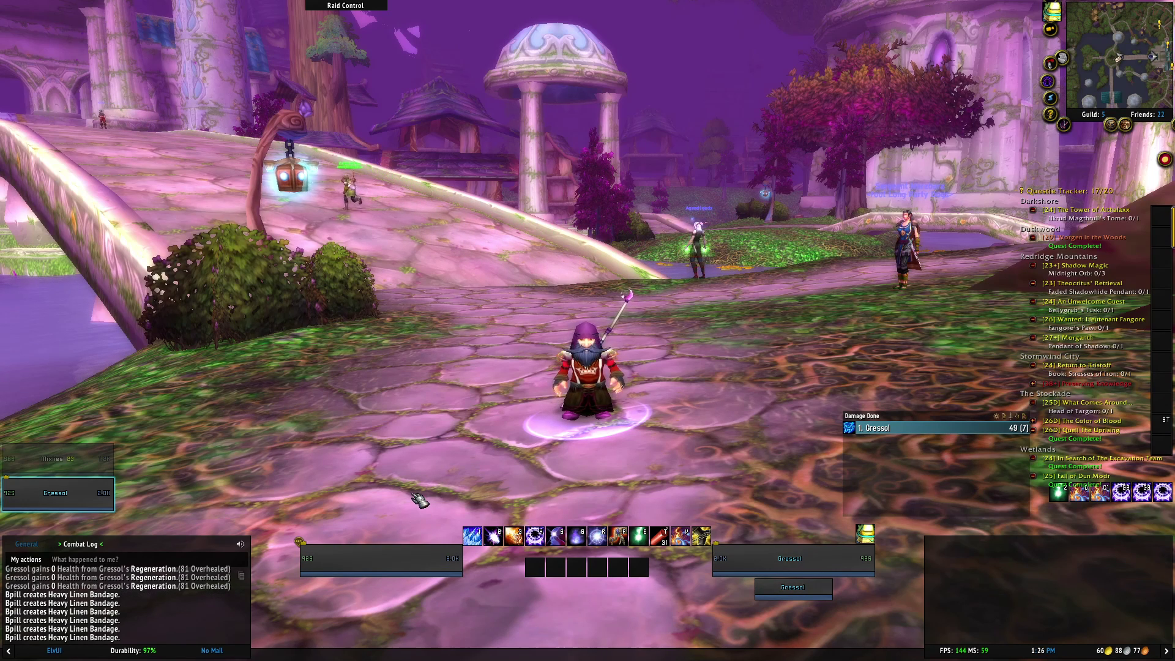
- Cast Temporal Beacon on yourself and check its active buff tooltip
{"action": "key", "text": "c"}
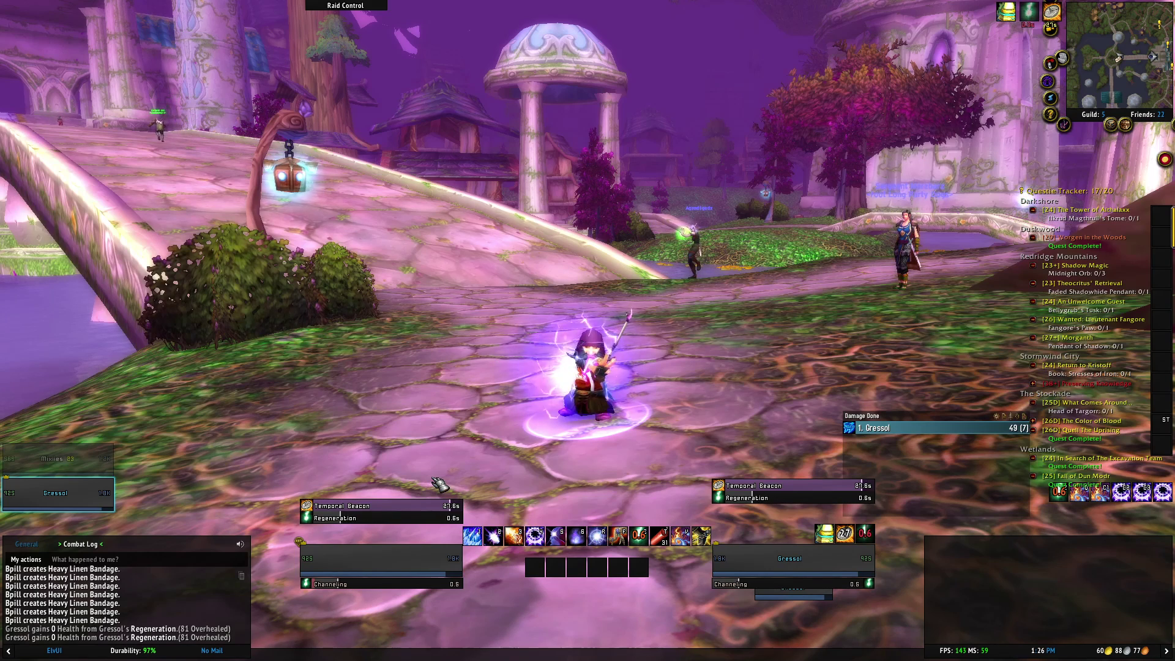
{"action": "mouse_move", "coordinate": [440, 522]}
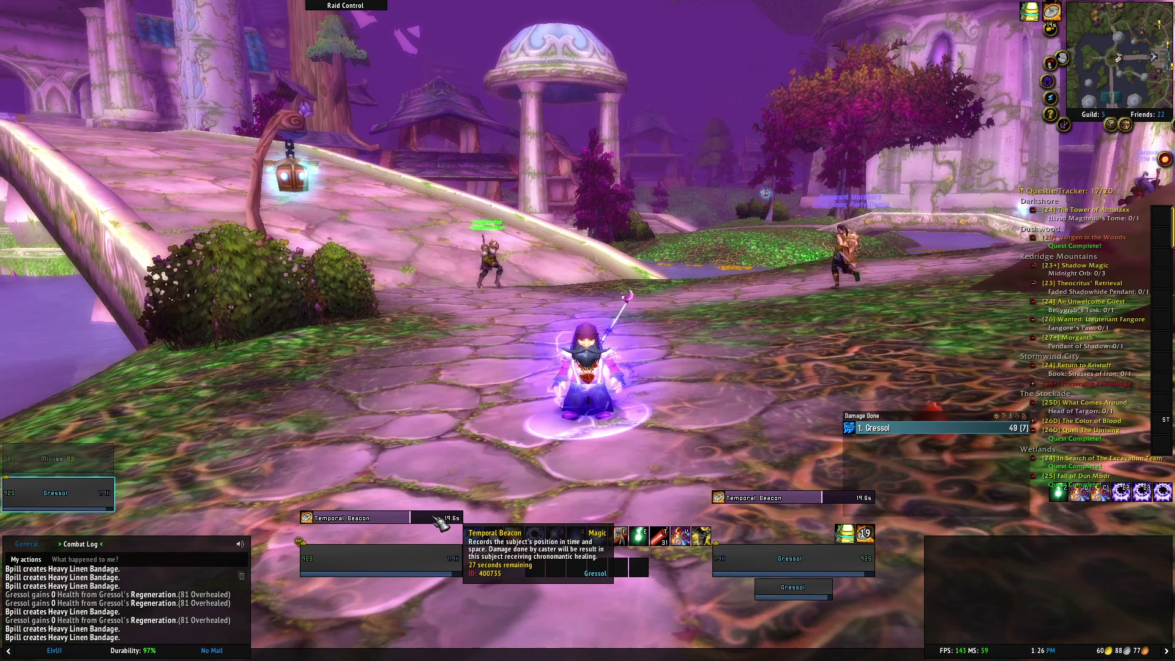
- Open ElvUI's UnitFrames Group Units settings for the Party frames from the game menu
{"action": "key", "text": "Escape"}
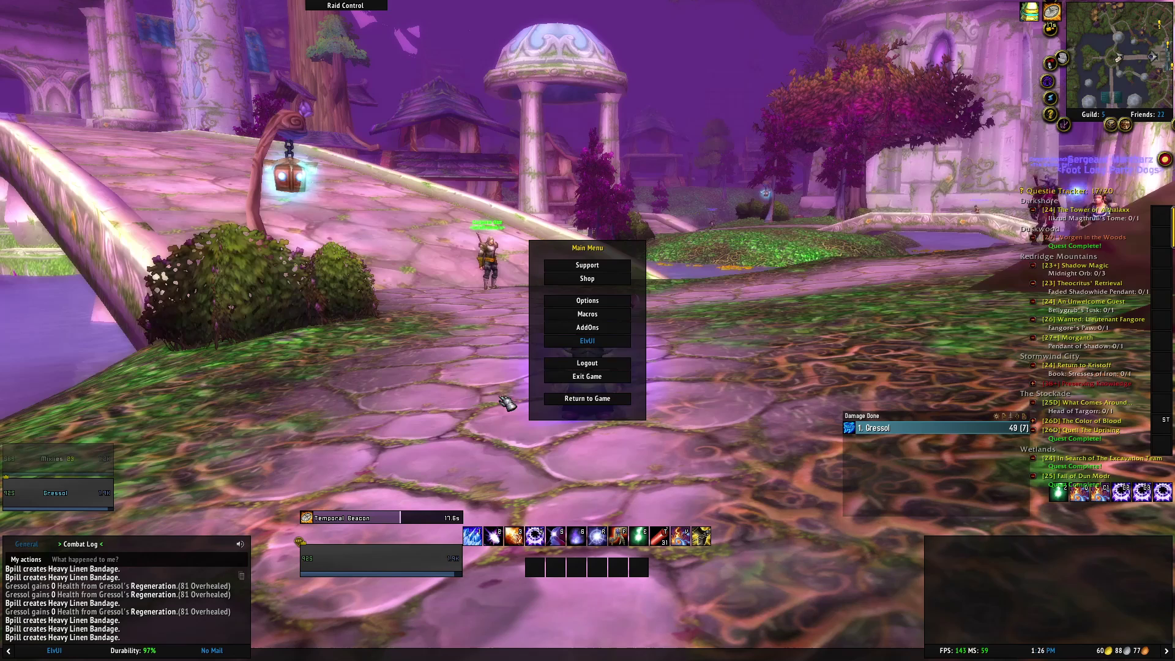
{"action": "left_click", "coordinate": [587, 341]}
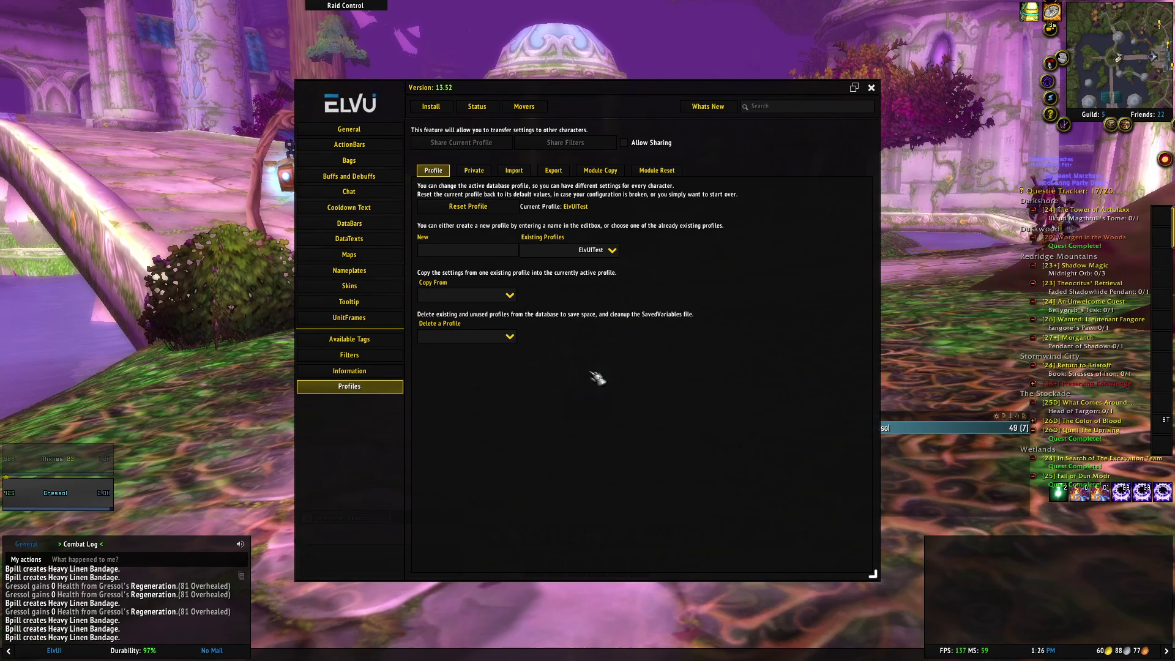
{"action": "left_click", "coordinate": [363, 319]}
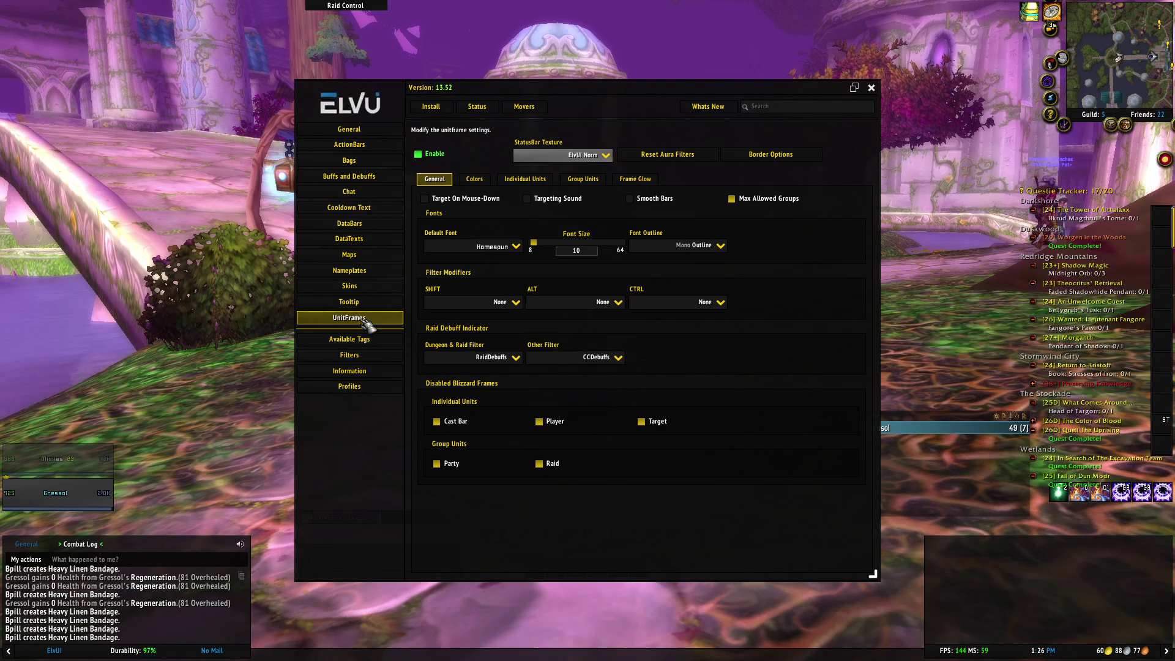
{"action": "left_click", "coordinate": [585, 179]}
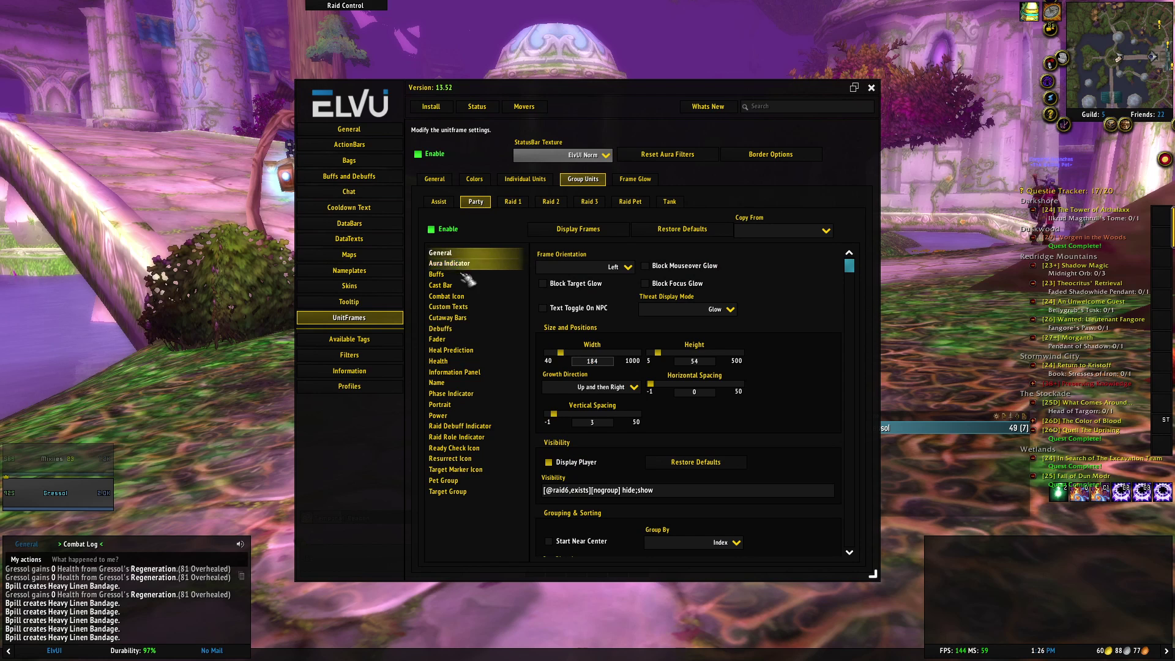
- Enable party Buffs and change their Anchor Point from LEFT to RIGHT
{"action": "left_click", "coordinate": [465, 276]}
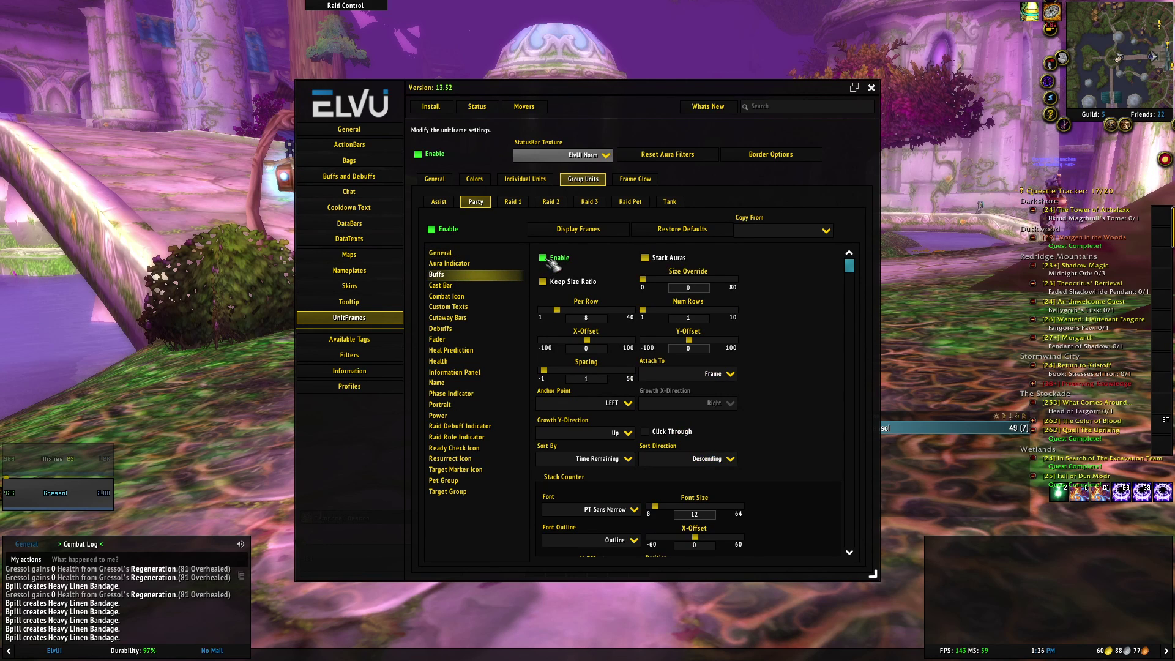
{"action": "left_click", "coordinate": [629, 406]}
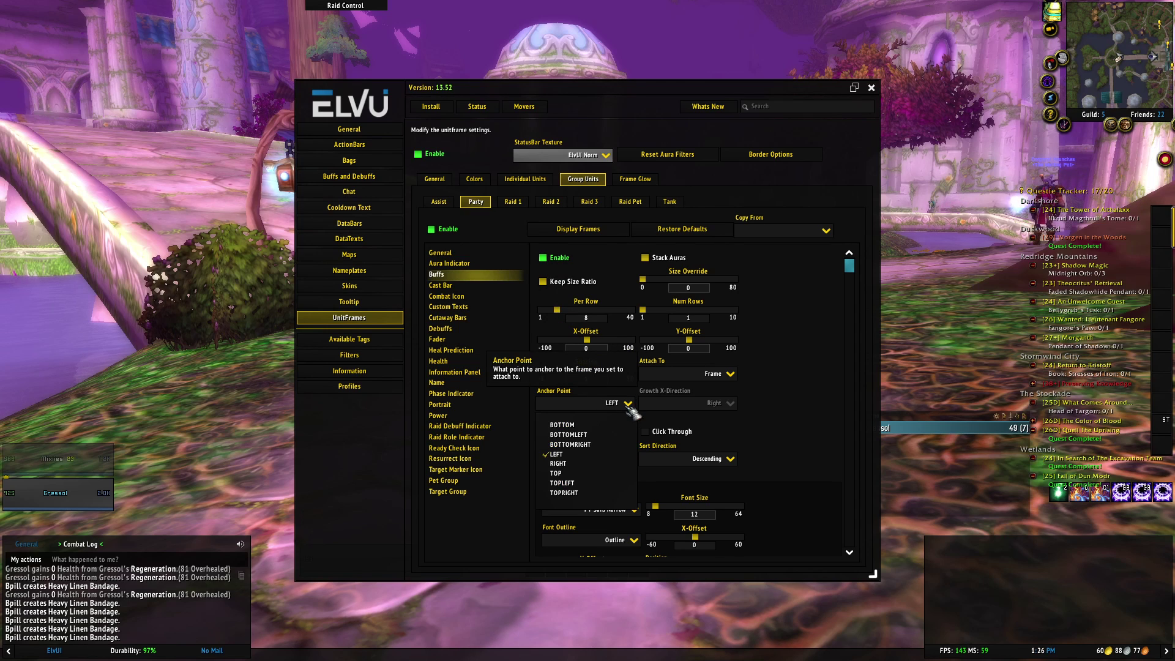
{"action": "left_click", "coordinate": [610, 464]}
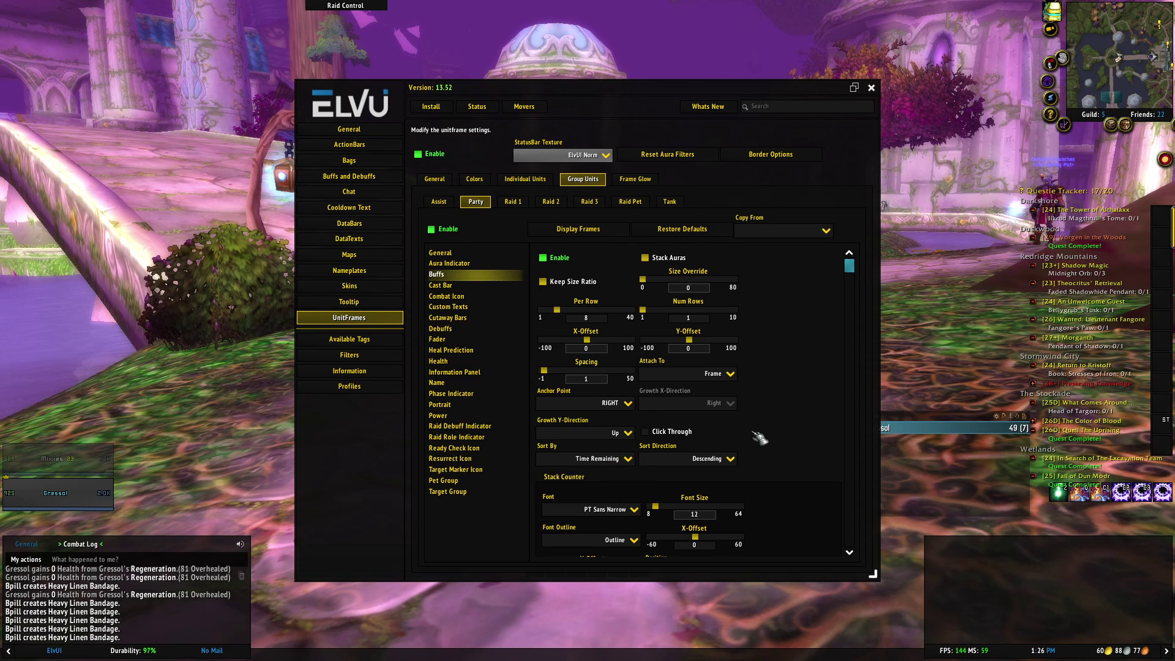
{"action": "scroll", "coordinate": [787, 340], "scroll_direction": "down", "scroll_amount": 8}
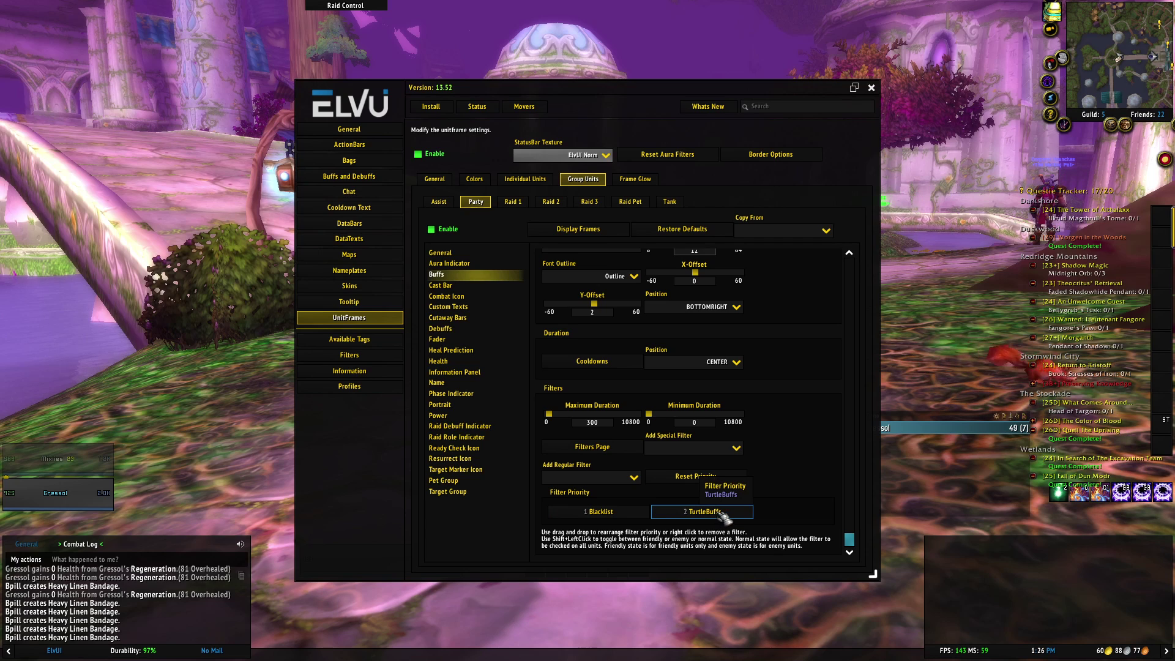
- Select the TurtleBuffs filter and add spell ID 400735 (Temporal Beacon) to it
{"action": "left_click", "coordinate": [361, 356]}
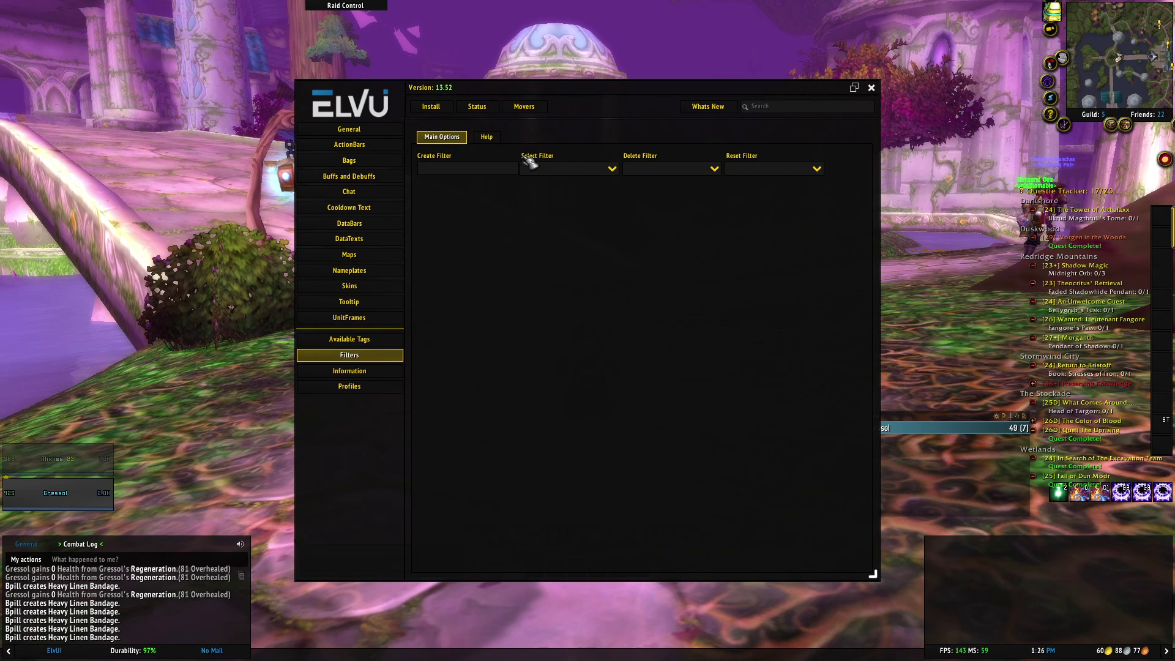
{"action": "left_click", "coordinate": [609, 171]}
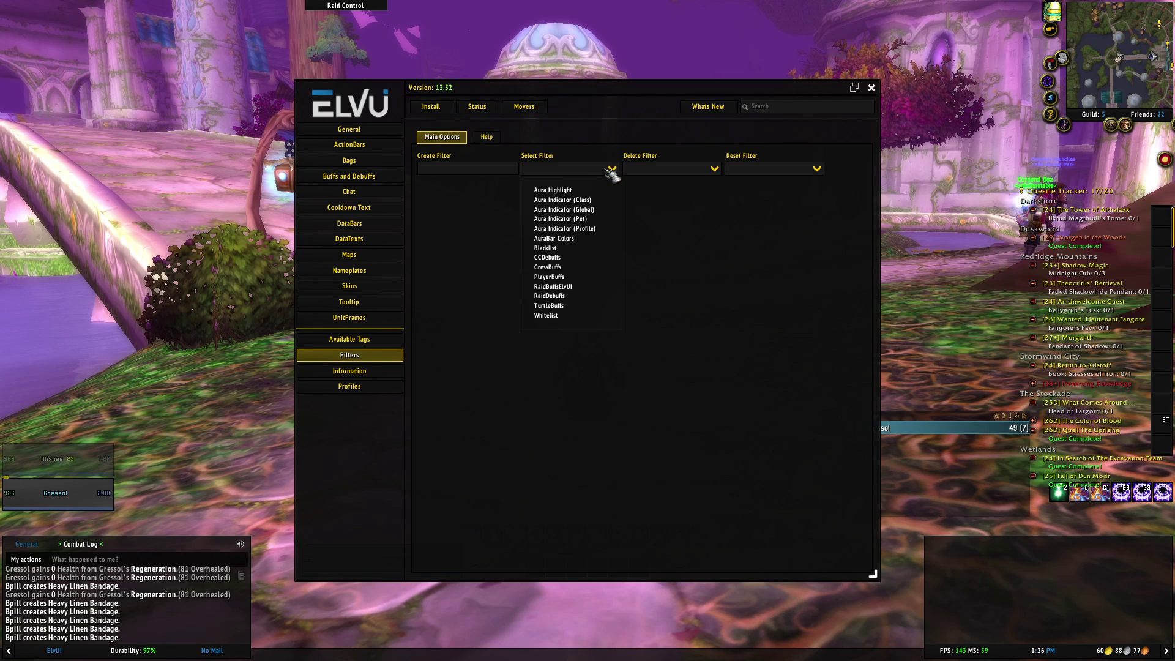
{"action": "left_click", "coordinate": [572, 306]}
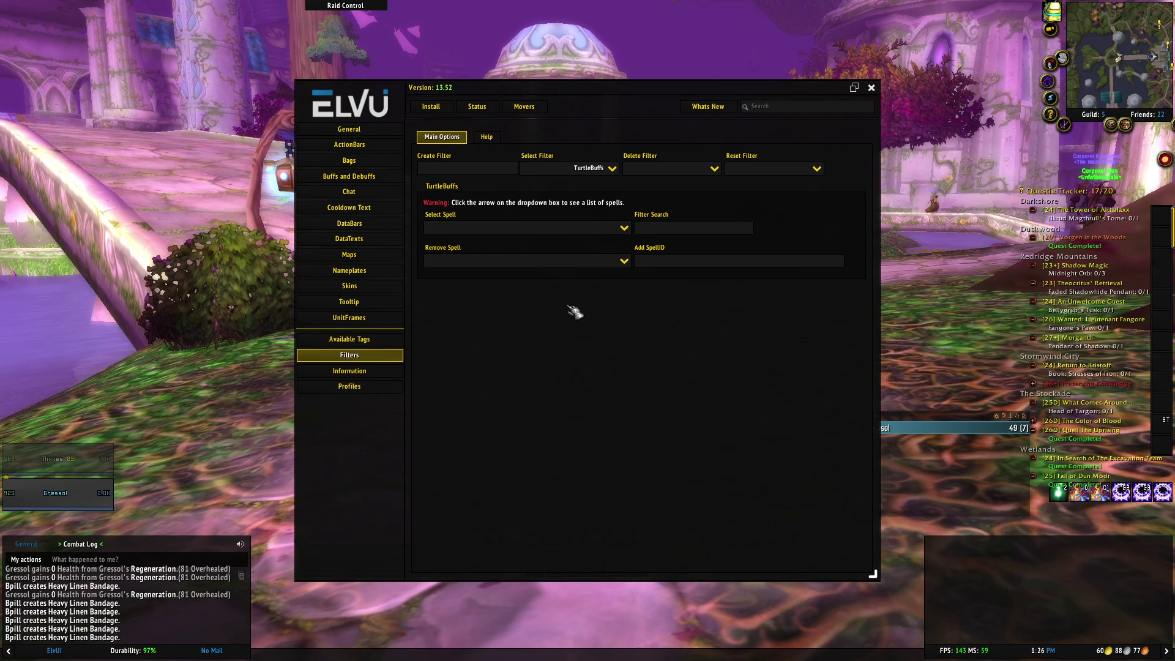
{"action": "left_click", "coordinate": [677, 265]}
{"action": "type", "text": "400375"}
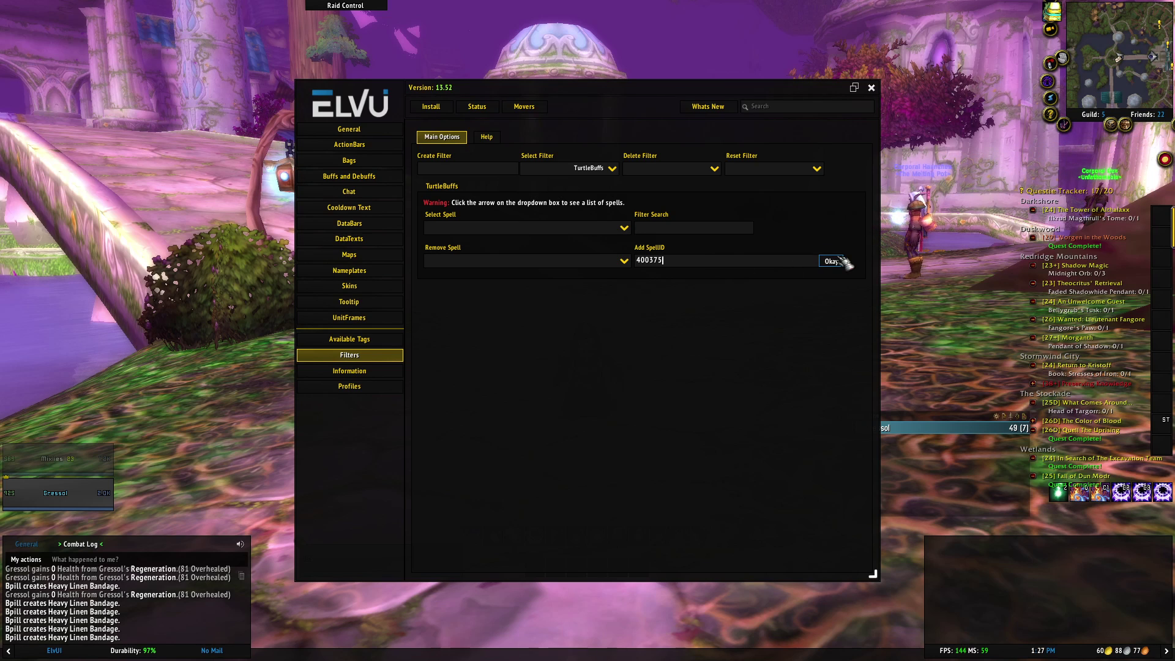
{"action": "left_click", "coordinate": [838, 261]}
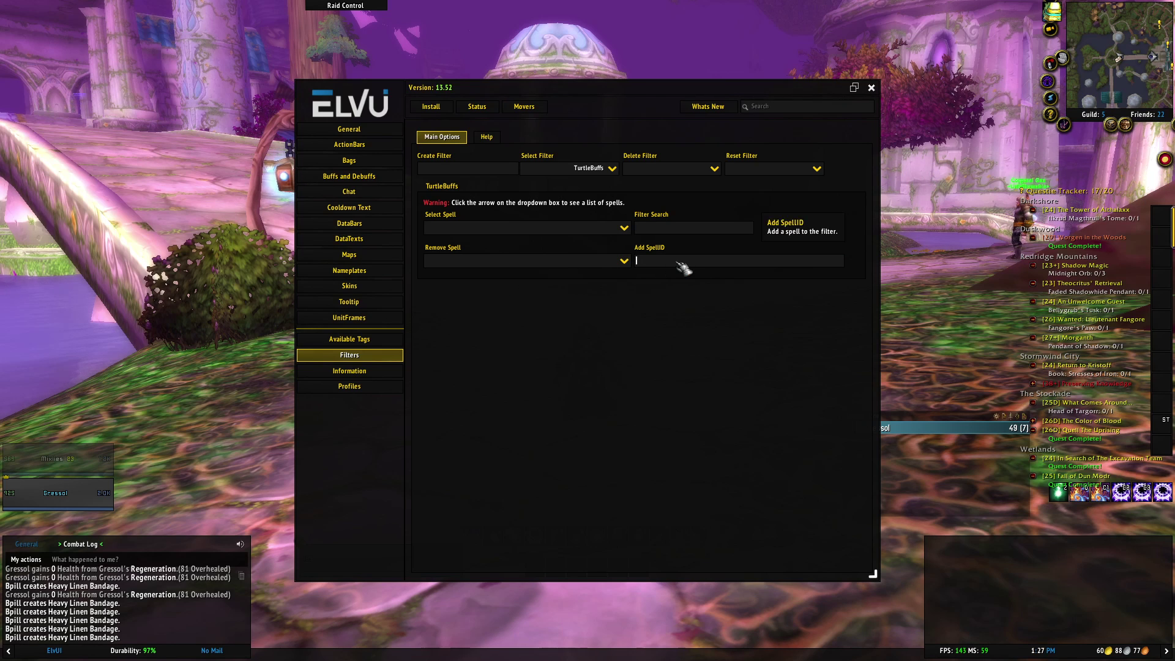
{"action": "type", "text": "735"}
{"action": "left_click", "coordinate": [839, 261]}
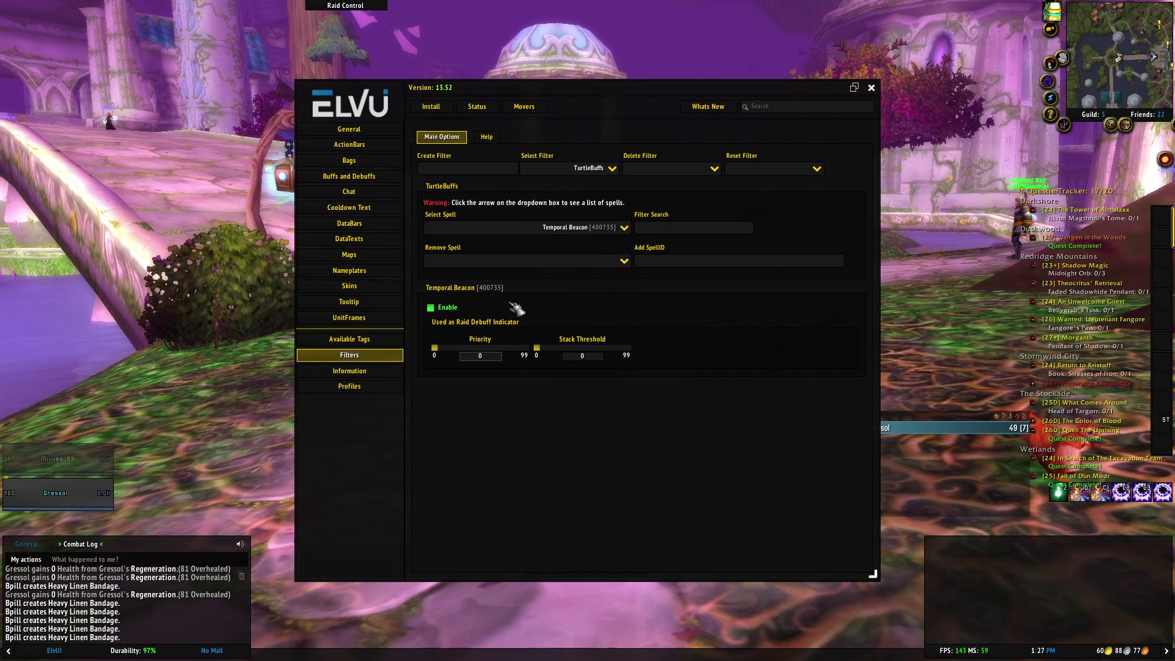
- Close ElvUI, recast Temporal Beacon to see its party-frame icon, then reopen ElvUI
{"action": "left_click", "coordinate": [872, 88]}
{"action": "key", "text": "e"}
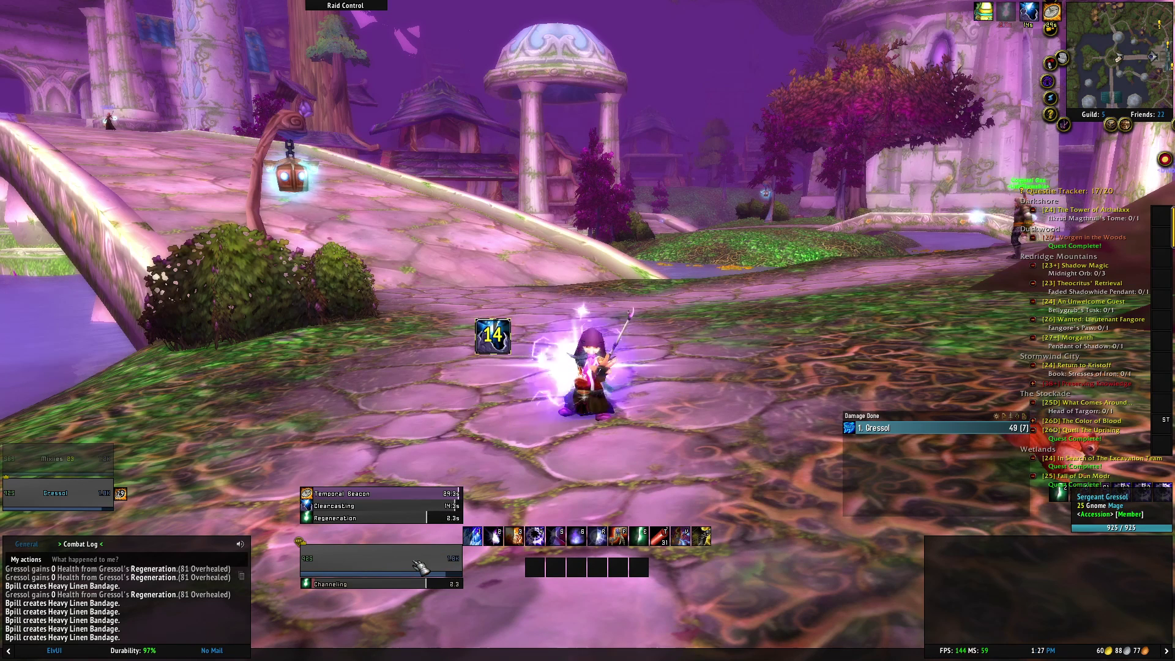
{"action": "mouse_move", "coordinate": [126, 495]}
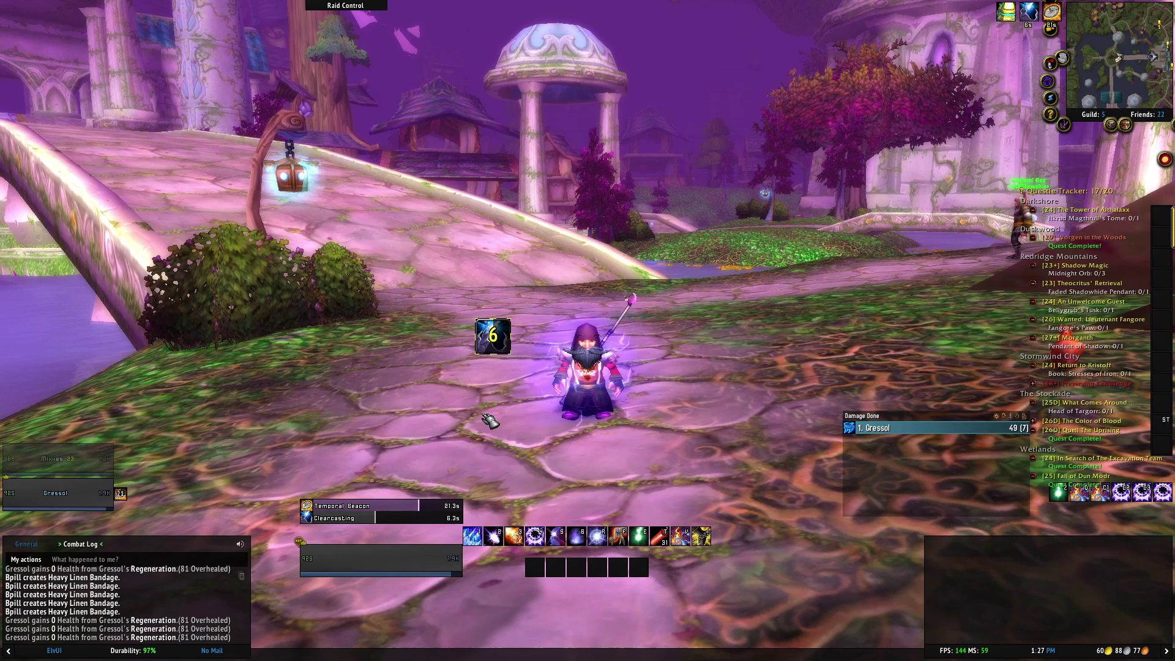
{"action": "key", "text": "Escape"}
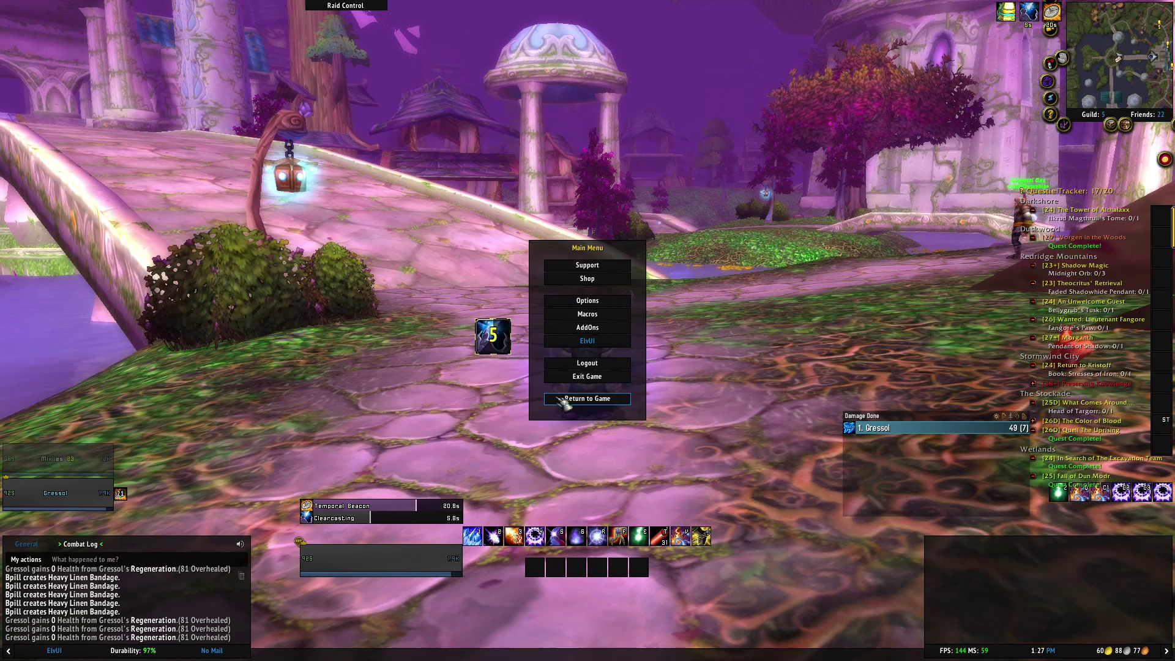
{"action": "left_click", "coordinate": [595, 345]}
- Set the party Buffs X-Offset to -70 and Size Override to 35
{"action": "left_click", "coordinate": [362, 319]}
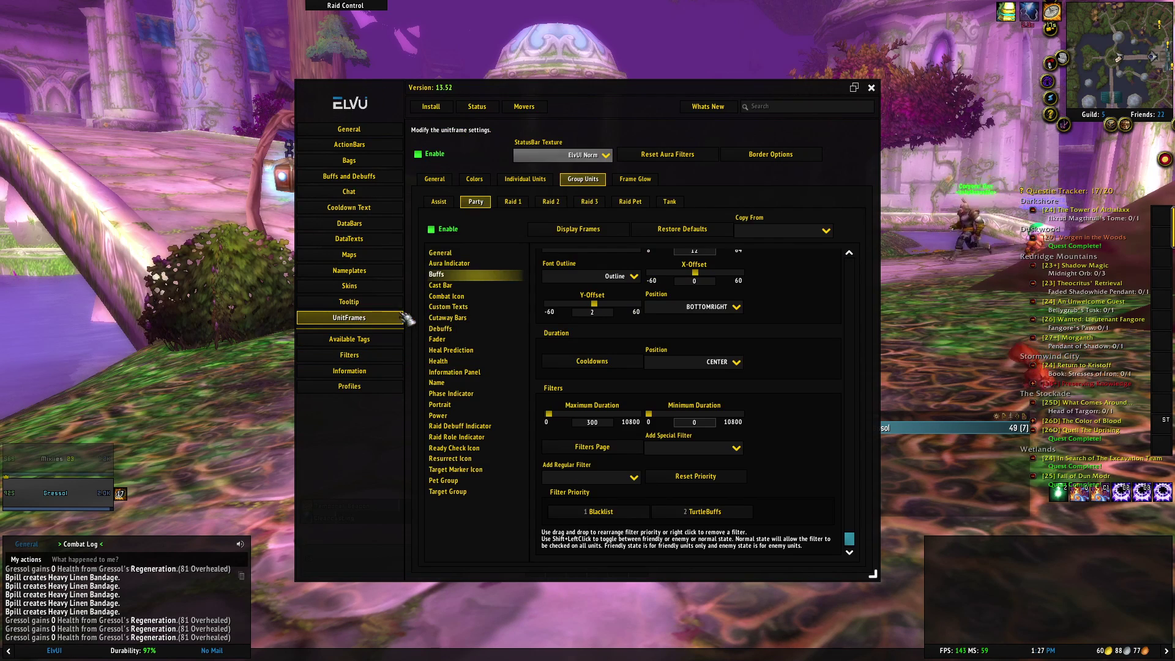
{"action": "scroll", "coordinate": [678, 368], "scroll_direction": "up", "scroll_amount": 10}
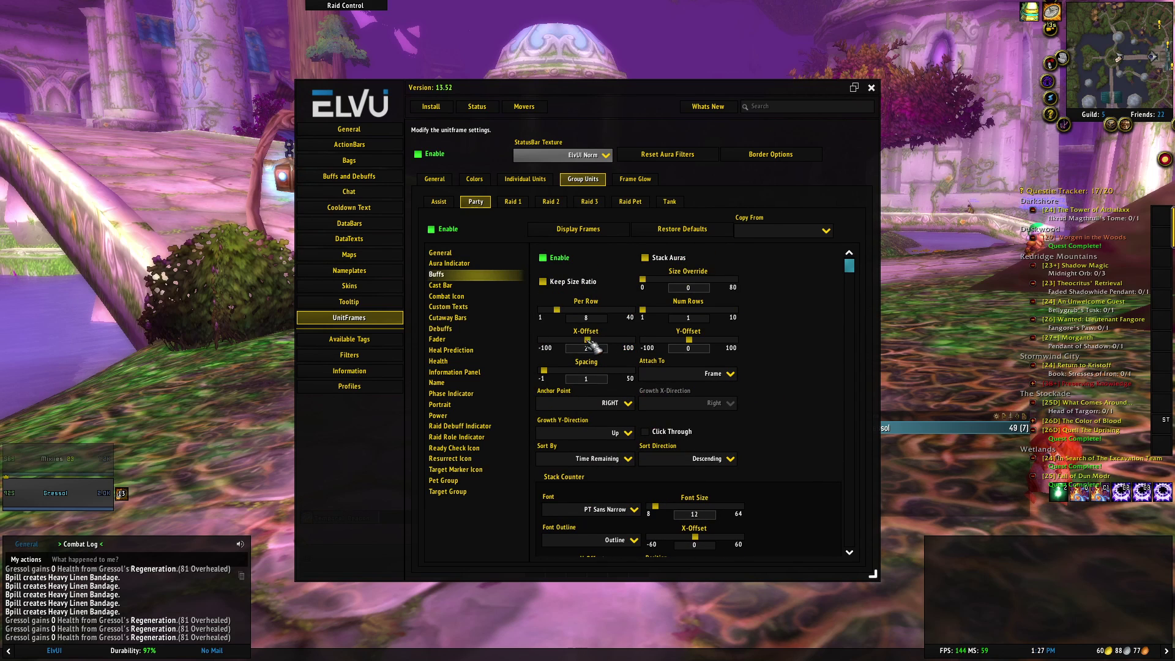
{"action": "left_click_drag", "start_coordinate": [579, 340], "coordinate": [559, 340]}
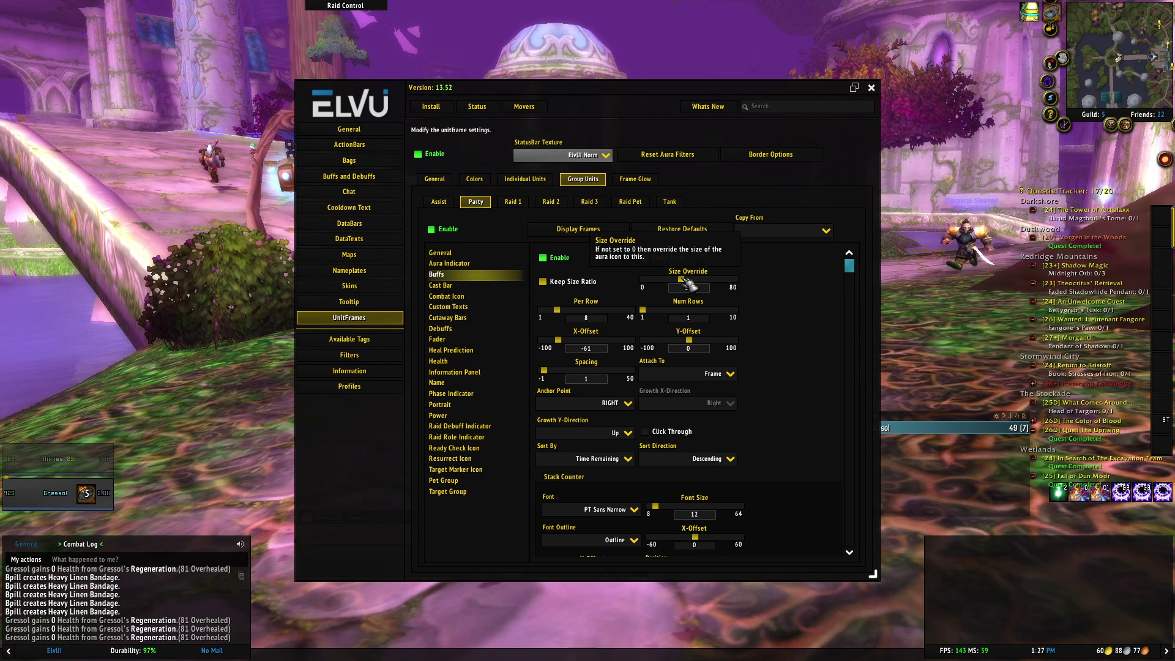
{"action": "scroll", "coordinate": [564, 338], "scroll_direction": "down", "scroll_amount": 9}
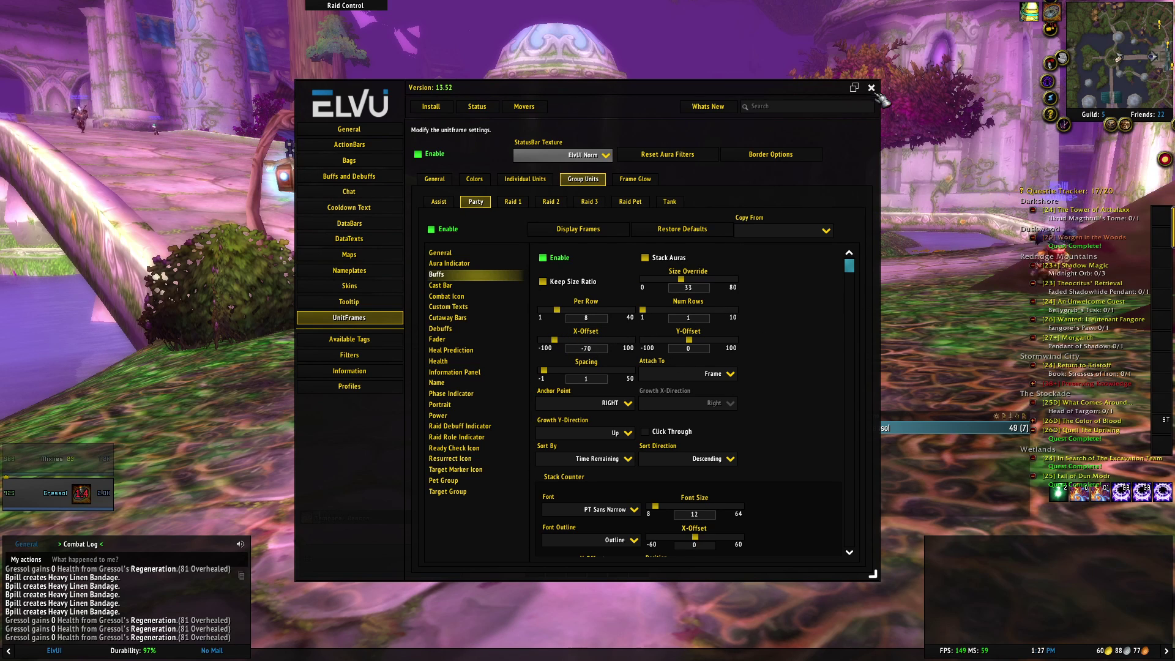
- Close ElvUI, recast Temporal Beacon to check the enlarged party-frame icon, then reopen ElvUI
{"action": "key", "text": "Escape"}
{"action": "key", "text": "v"}
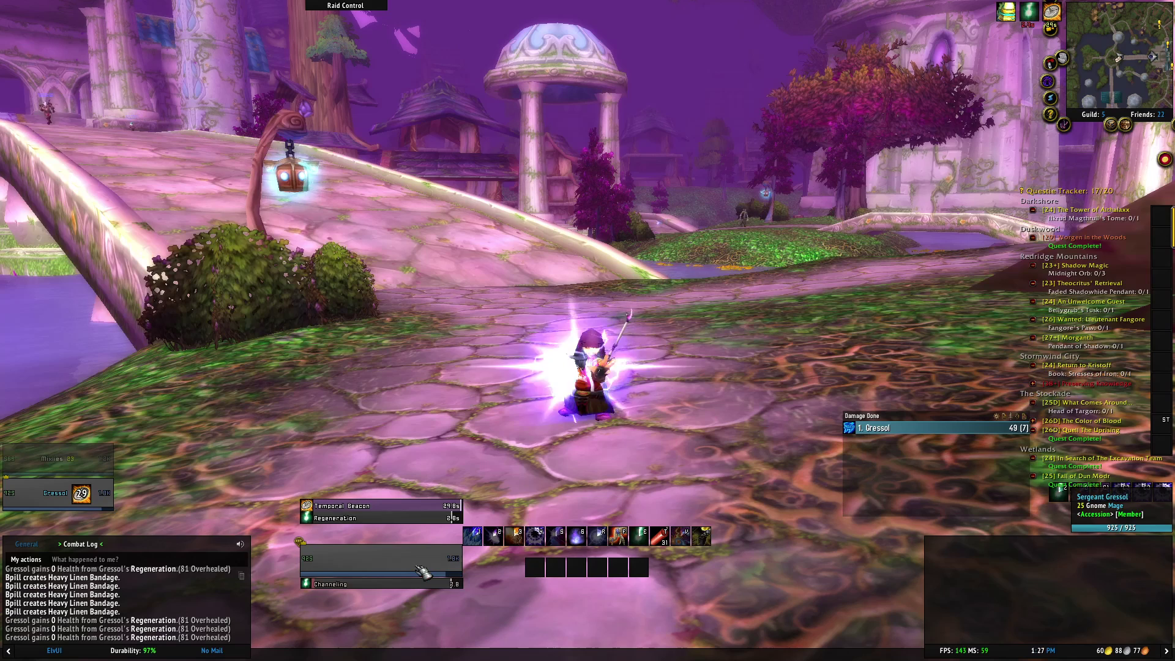
{"action": "key", "text": "c"}
{"action": "mouse_move", "coordinate": [86, 497]}
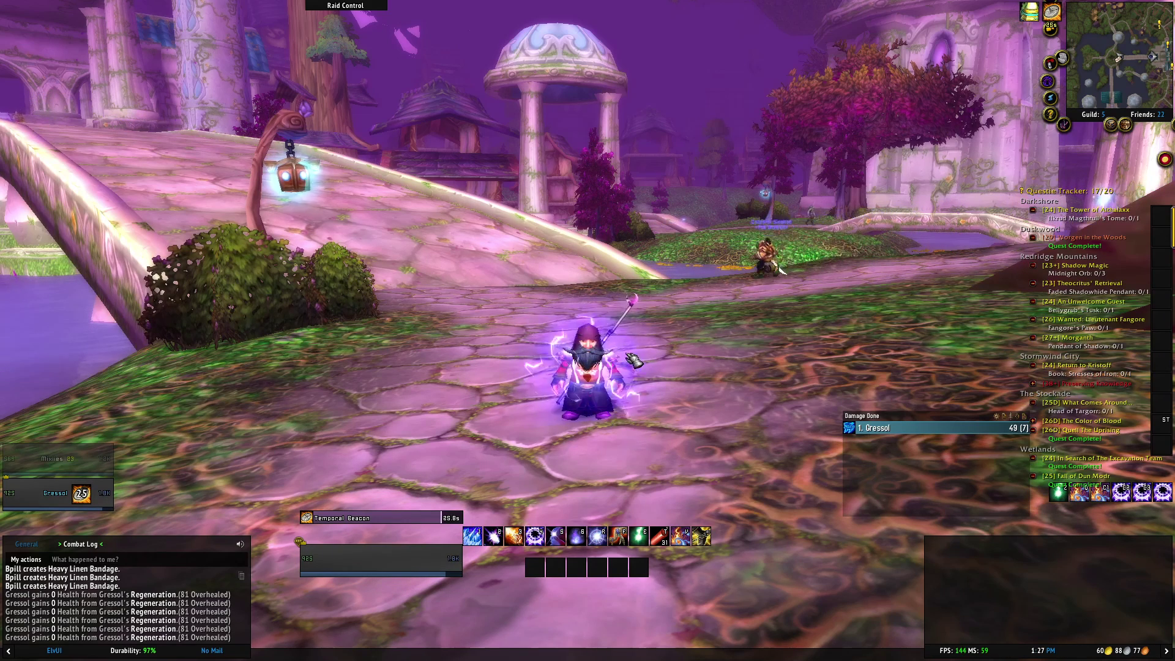
{"action": "right_click", "coordinate": [606, 361]}
{"action": "left_click", "coordinate": [603, 349]}
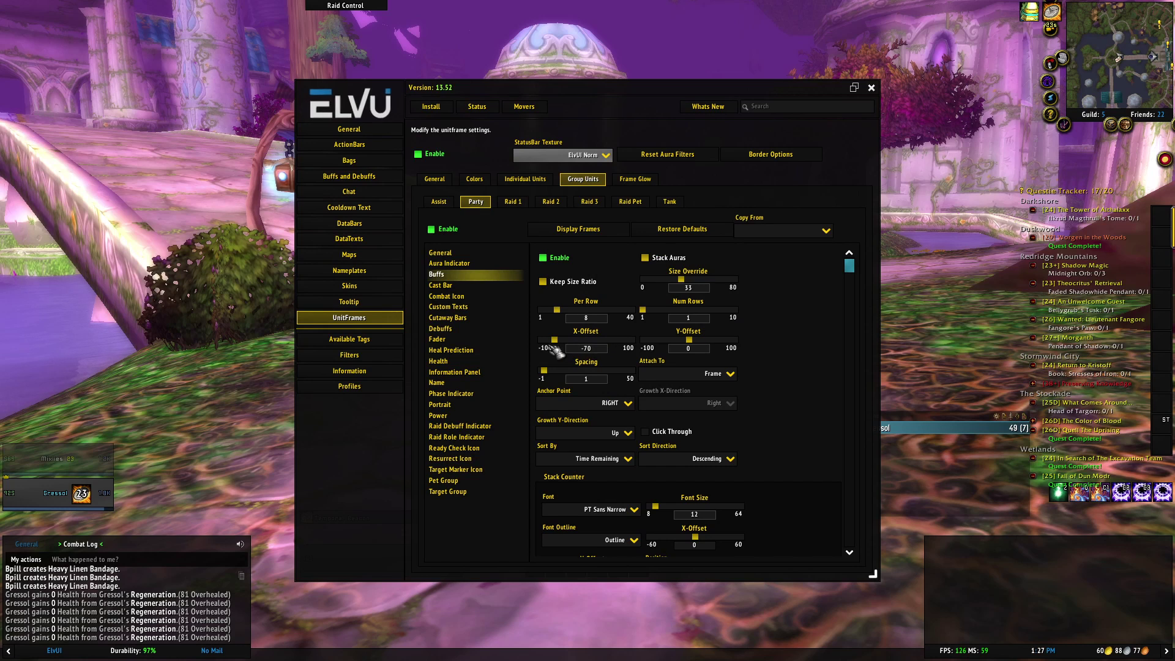
- Switch to Raid 1, enable its Buffs and anchor them RIGHT instead of LEFT
{"action": "left_click", "coordinate": [513, 201]}
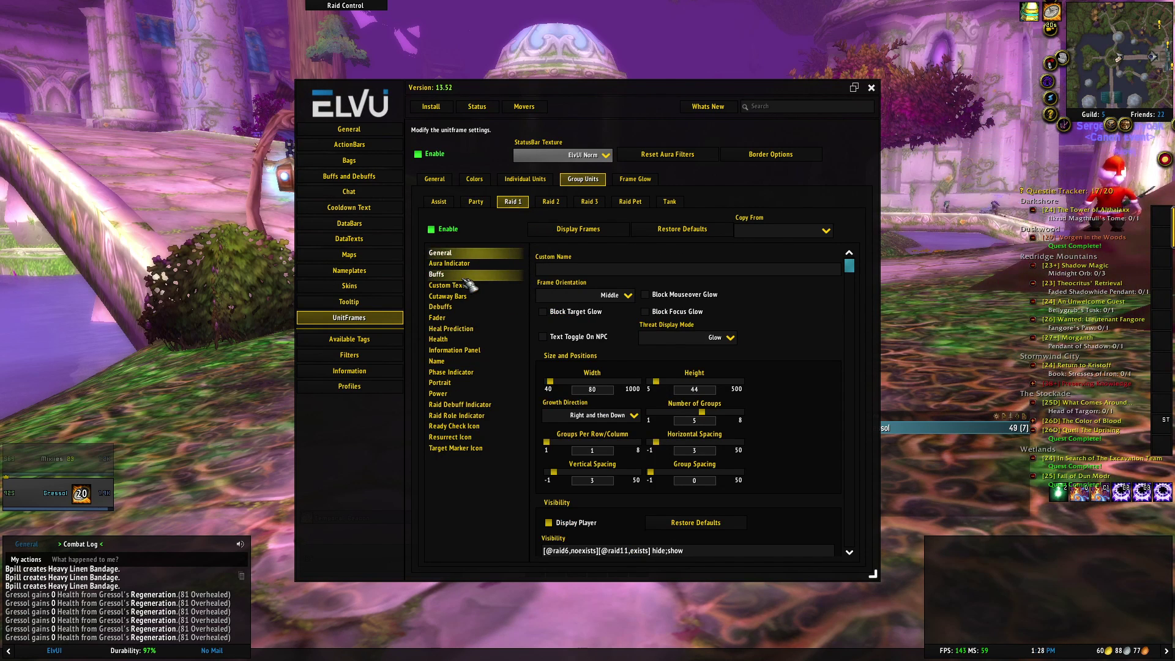
{"action": "left_click", "coordinate": [464, 277]}
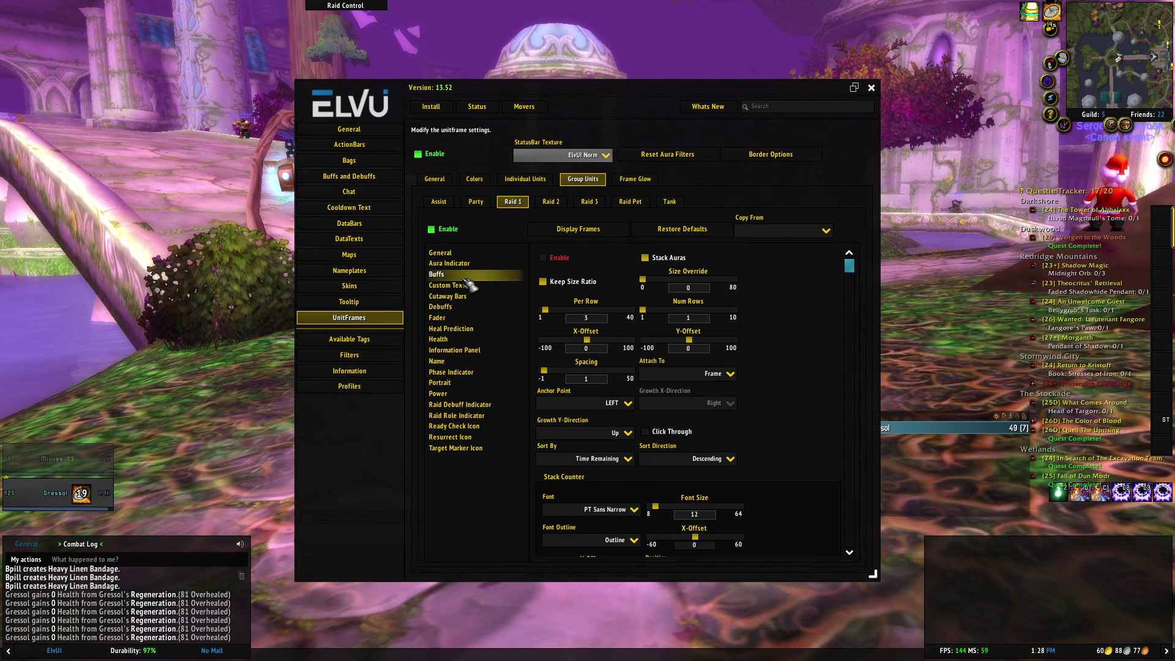
{"action": "left_click", "coordinate": [544, 258]}
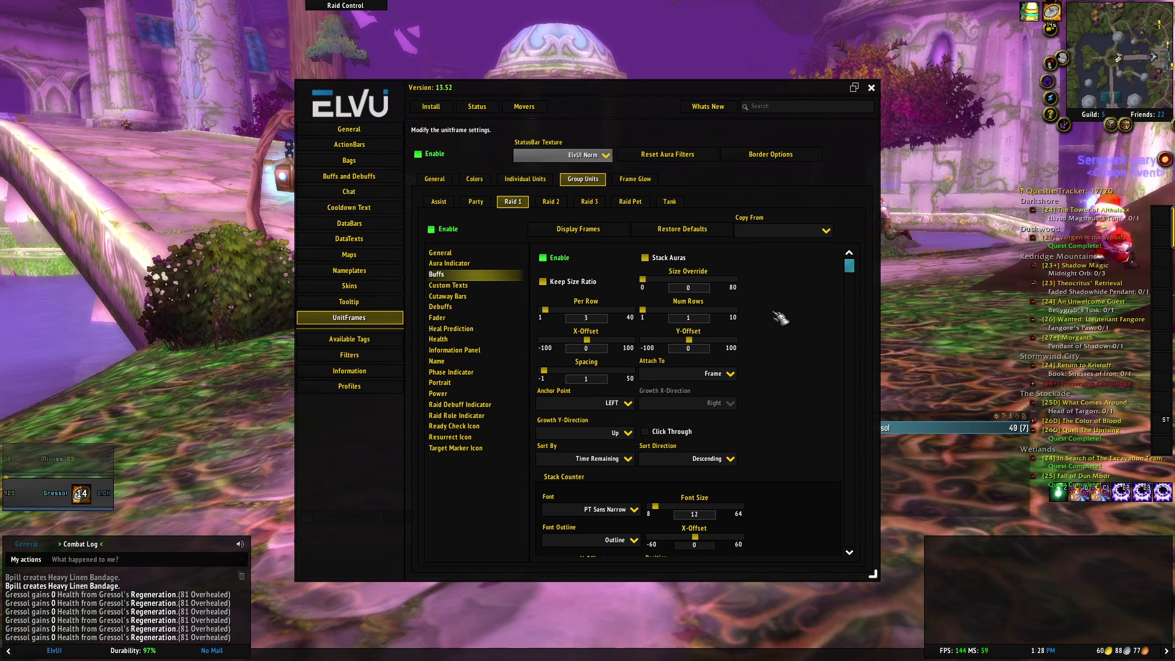
{"action": "scroll", "coordinate": [777, 364], "scroll_direction": "down", "scroll_amount": 3}
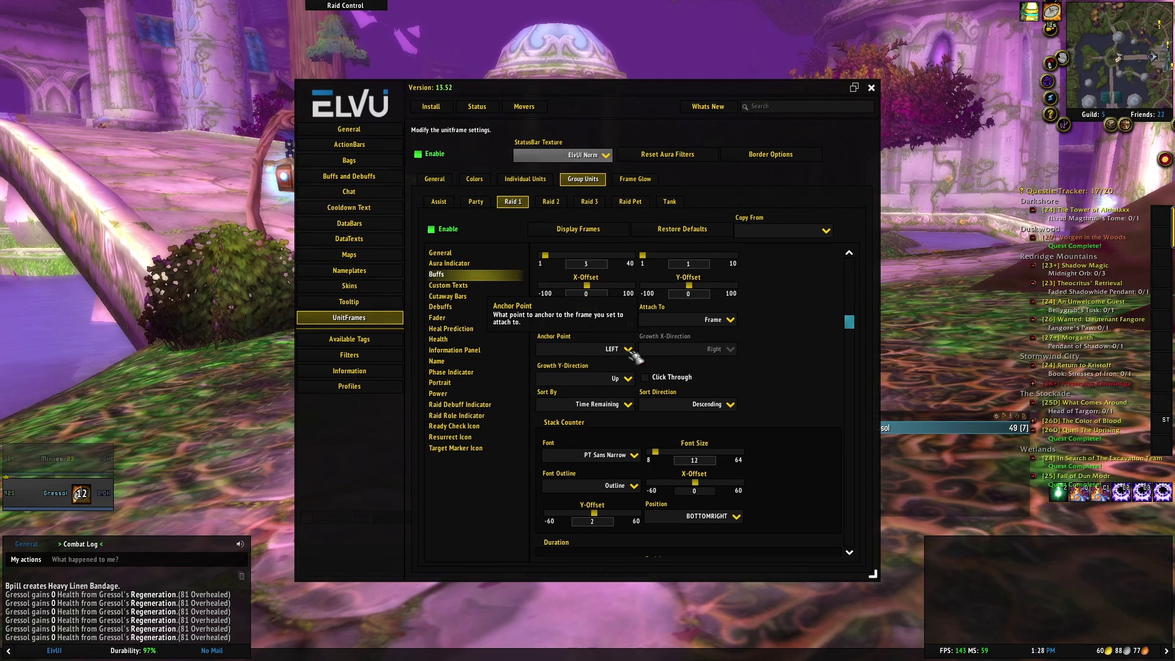
{"action": "left_click", "coordinate": [628, 349]}
{"action": "left_click", "coordinate": [590, 410]}
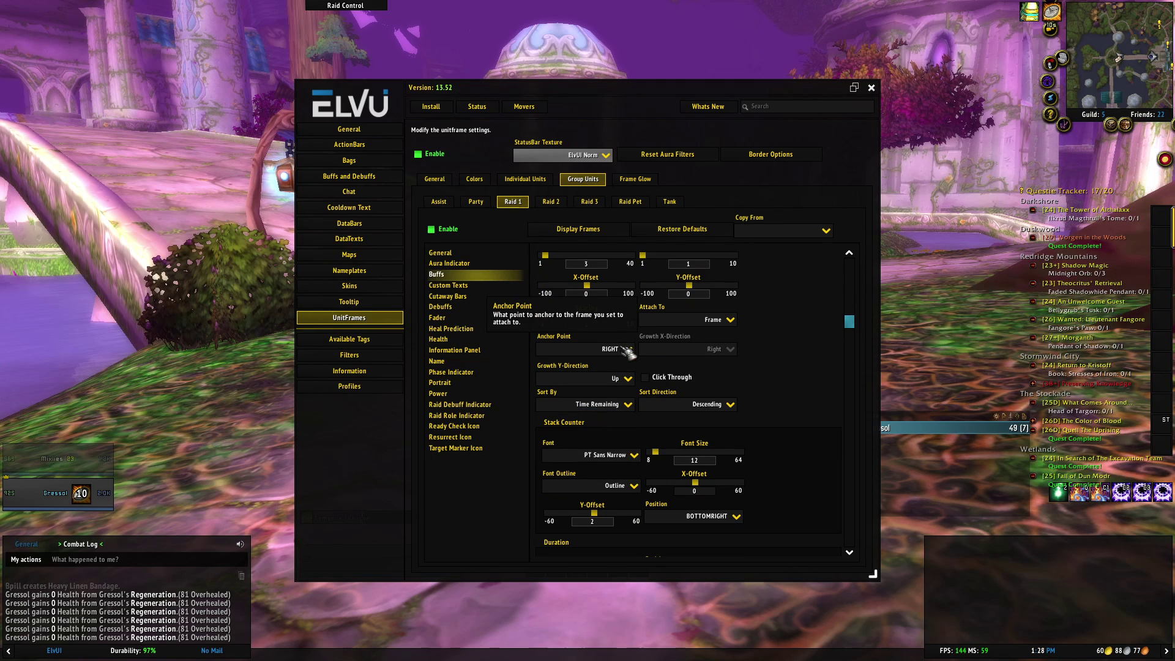
{"action": "scroll", "coordinate": [751, 370], "scroll_direction": "down", "scroll_amount": 8}
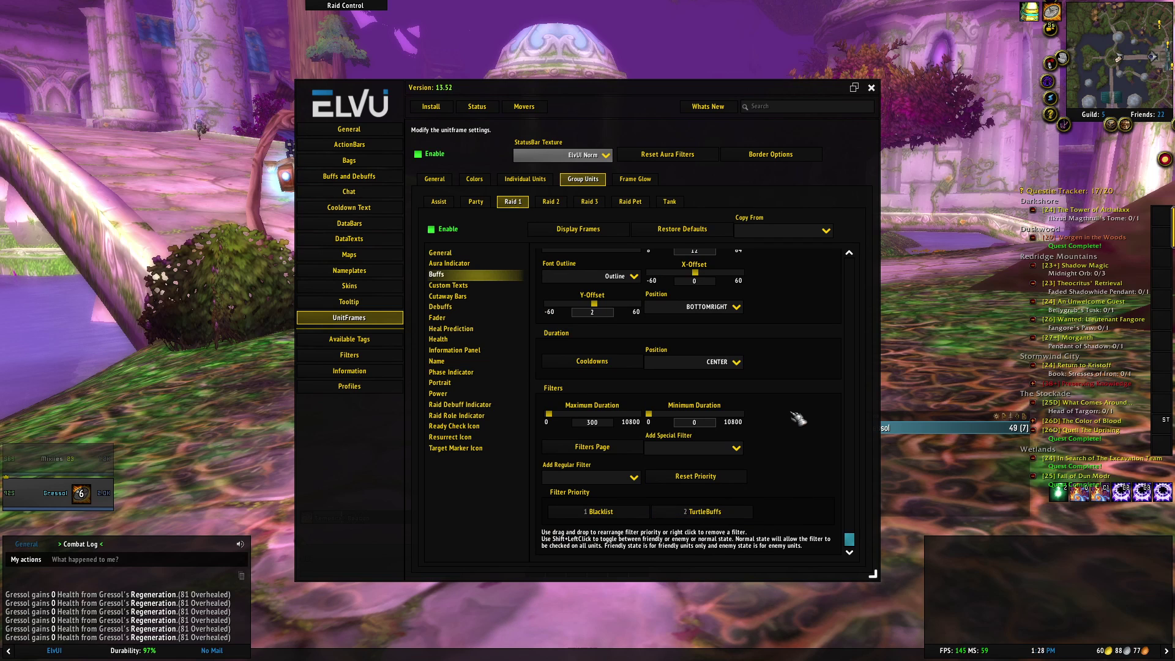
{"action": "scroll", "coordinate": [799, 418], "scroll_direction": "up", "scroll_amount": 11}
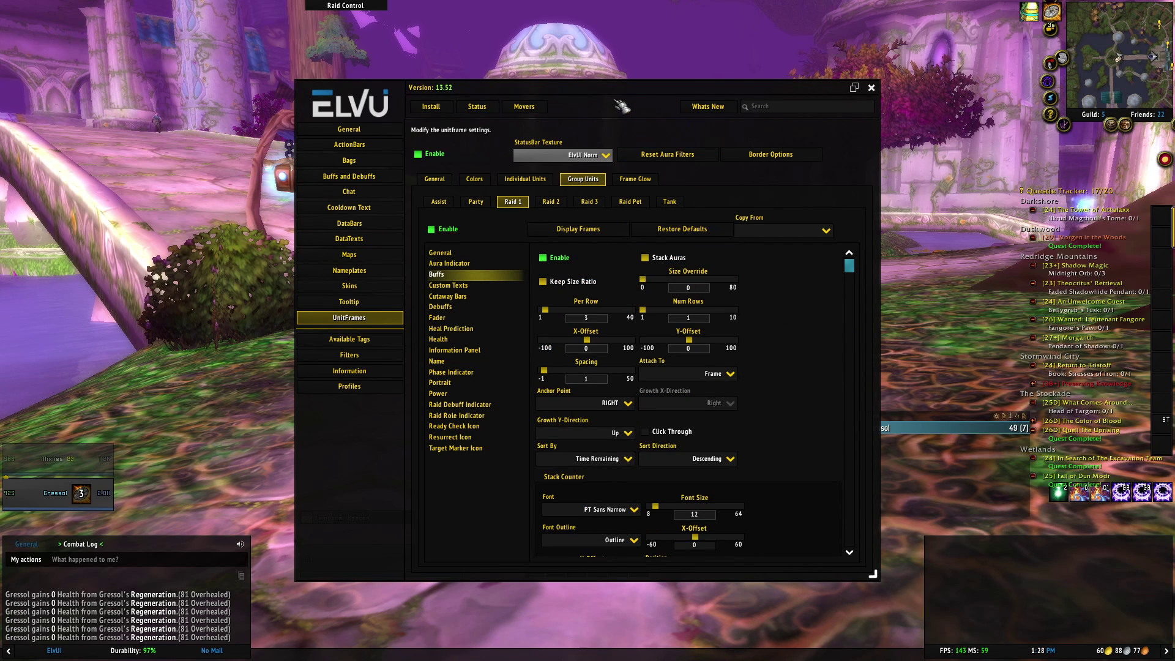
- Preview the Raid 1 test frames, browse Debuffs and Aura Indicator, then settle on General
{"action": "left_click_drag", "start_coordinate": [619, 102], "coordinate": [798, 94]}
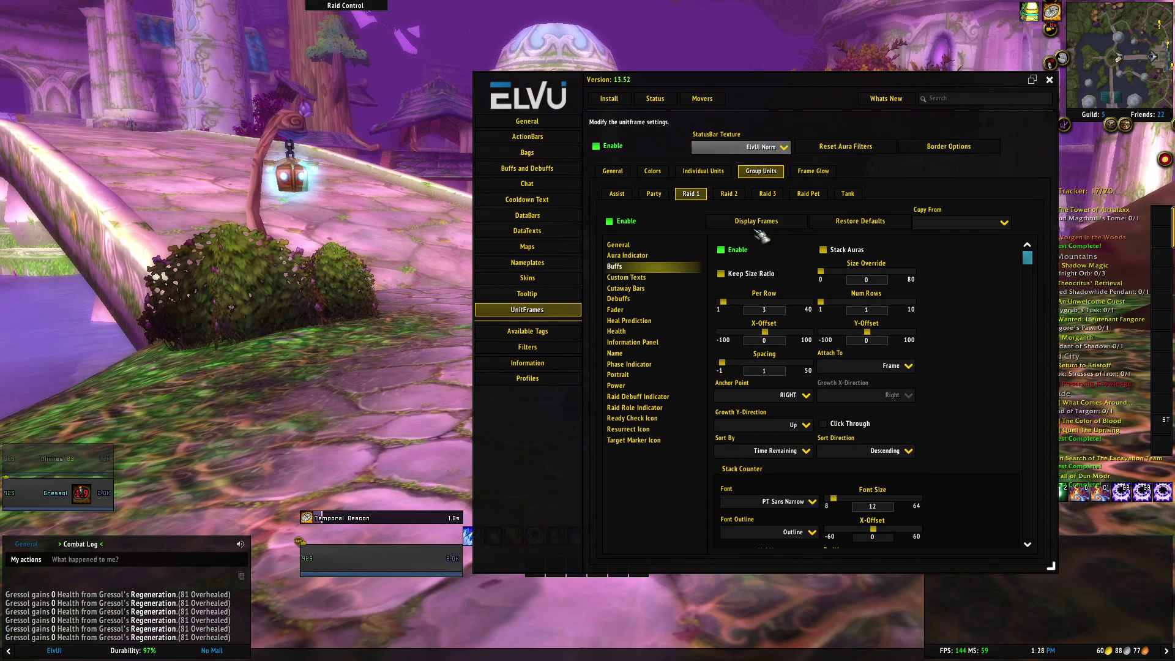
{"action": "left_click", "coordinate": [766, 224]}
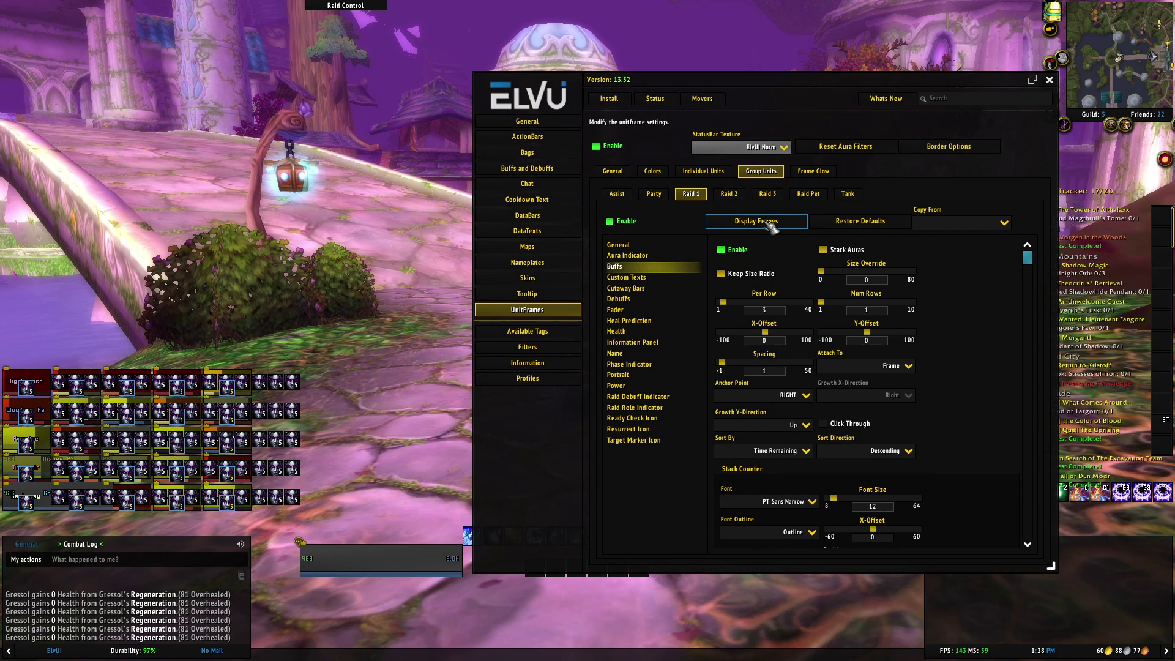
{"action": "left_click", "coordinate": [770, 225]}
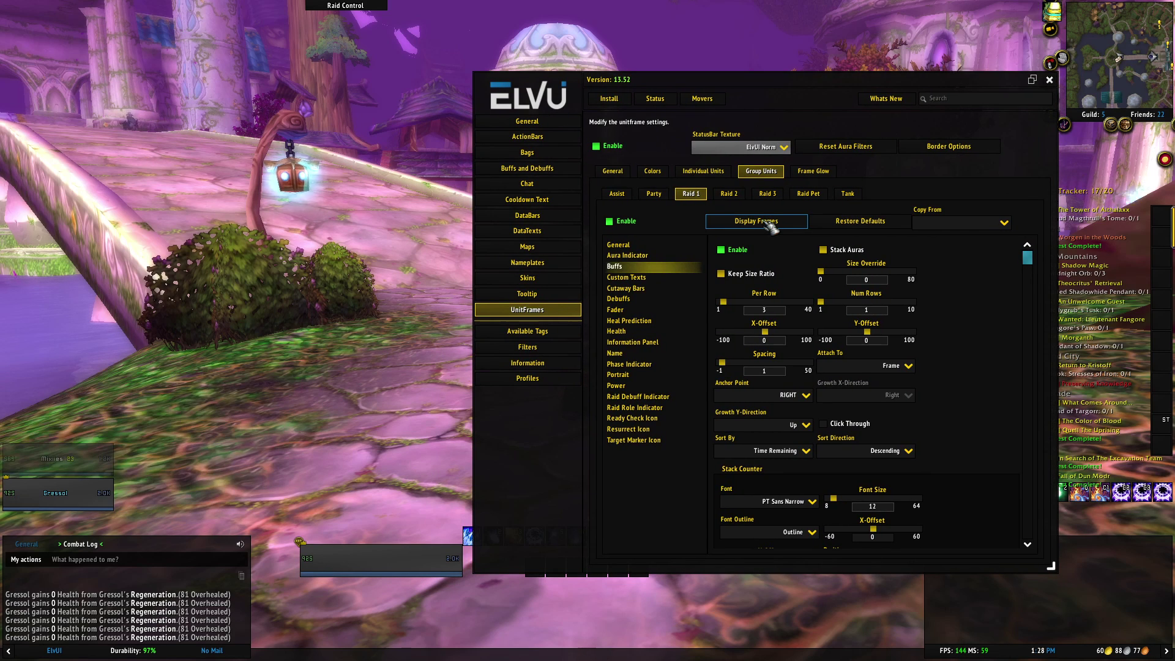
{"action": "left_click", "coordinate": [640, 299]}
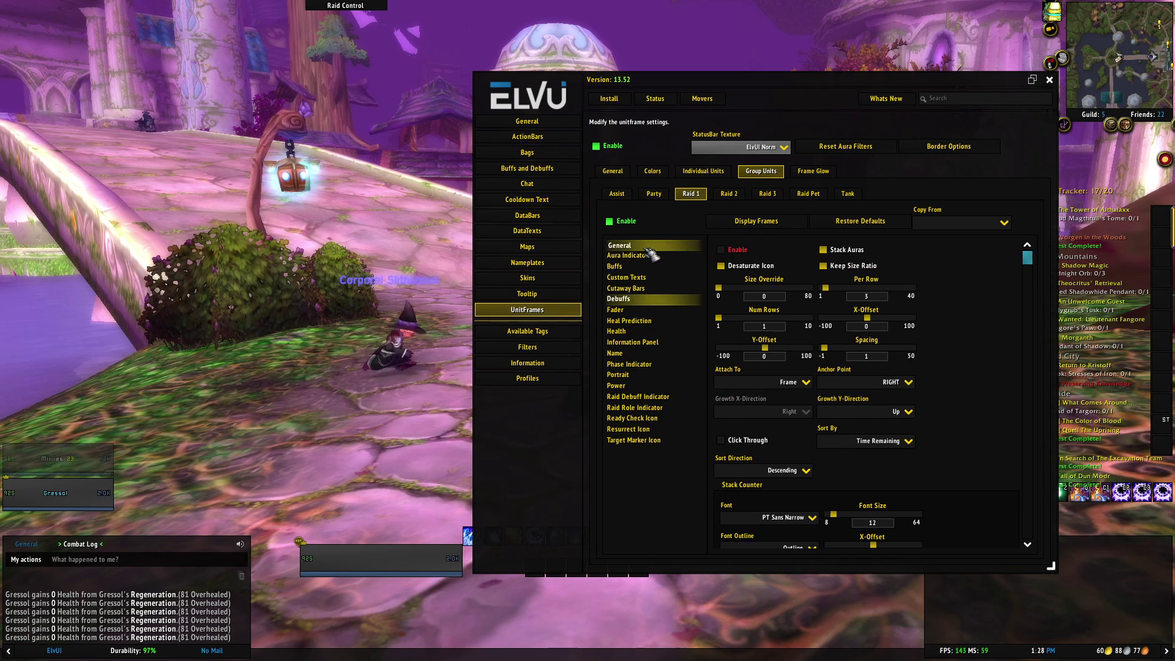
{"action": "left_click", "coordinate": [618, 245]}
{"action": "left_click", "coordinate": [657, 260]}
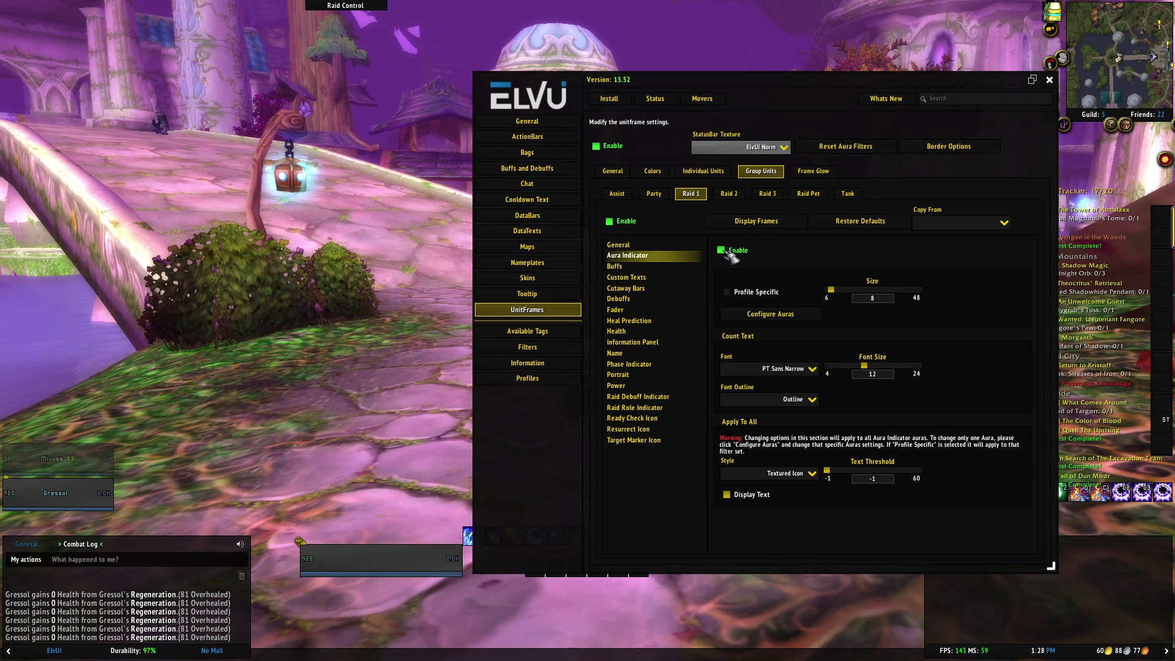
{"action": "left_click", "coordinate": [775, 228]}
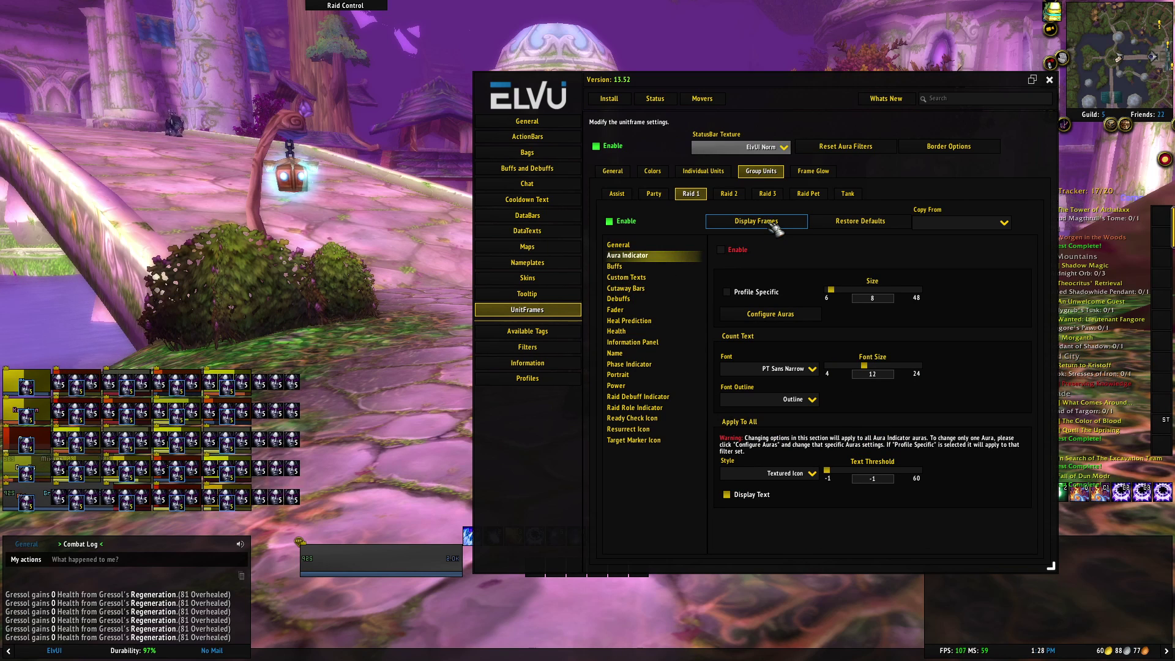
{"action": "left_click", "coordinate": [775, 228]}
{"action": "left_click", "coordinate": [619, 245]}
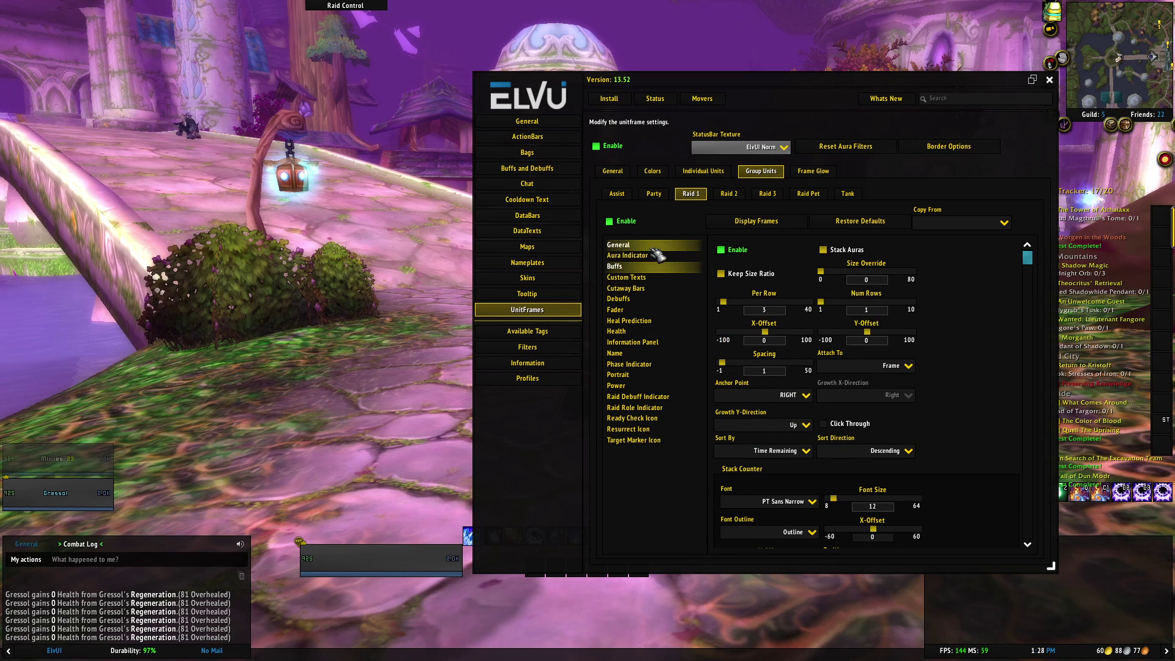
{"action": "left_click_drag", "start_coordinate": [803, 93], "coordinate": [633, 60]}
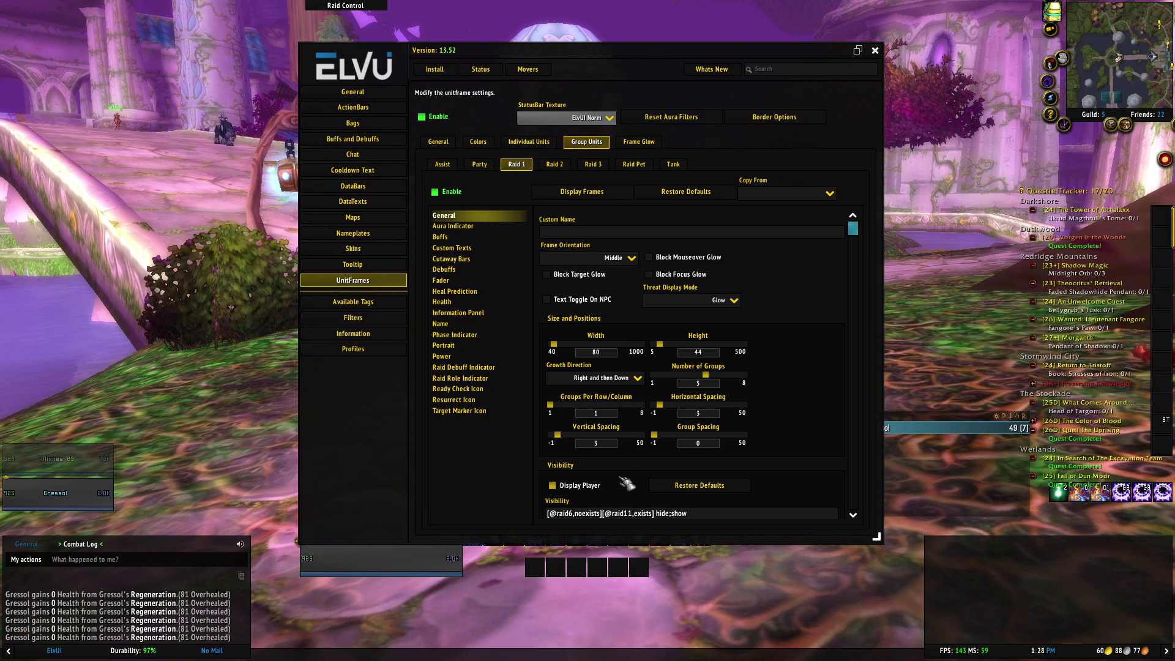
- Close the ElvUI settings, target your own frame and cast Temporal Beacon on yourself
{"action": "left_click", "coordinate": [876, 51]}
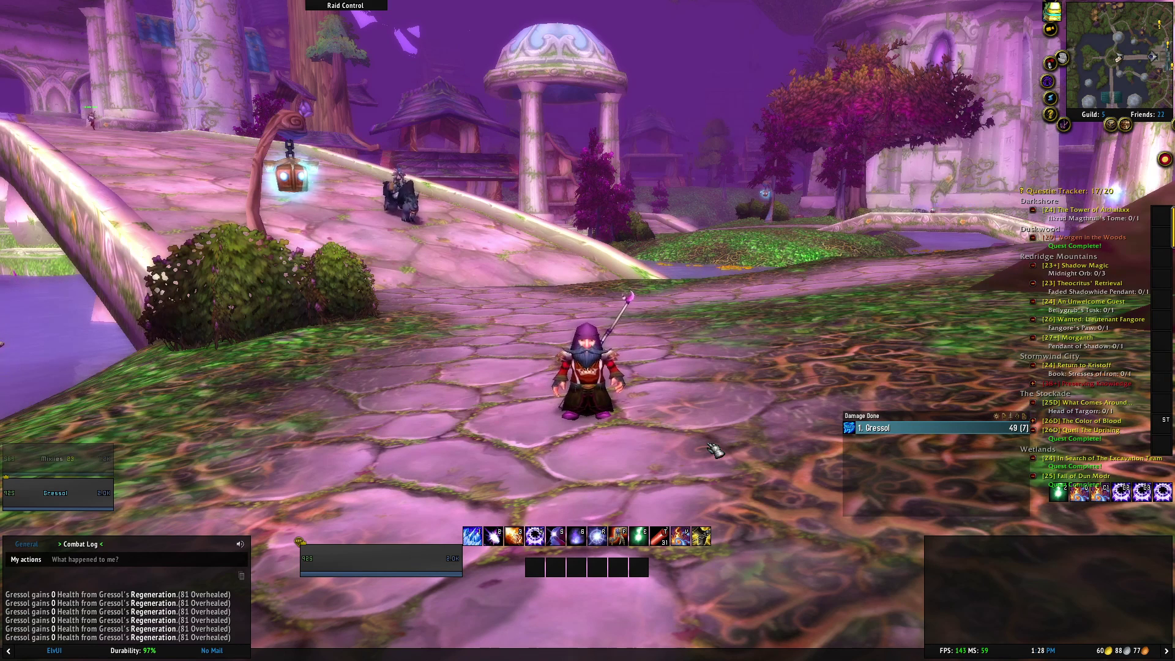
{"action": "left_click", "coordinate": [438, 572]}
{"action": "key", "text": "c"}
{"action": "mouse_move", "coordinate": [88, 502]}
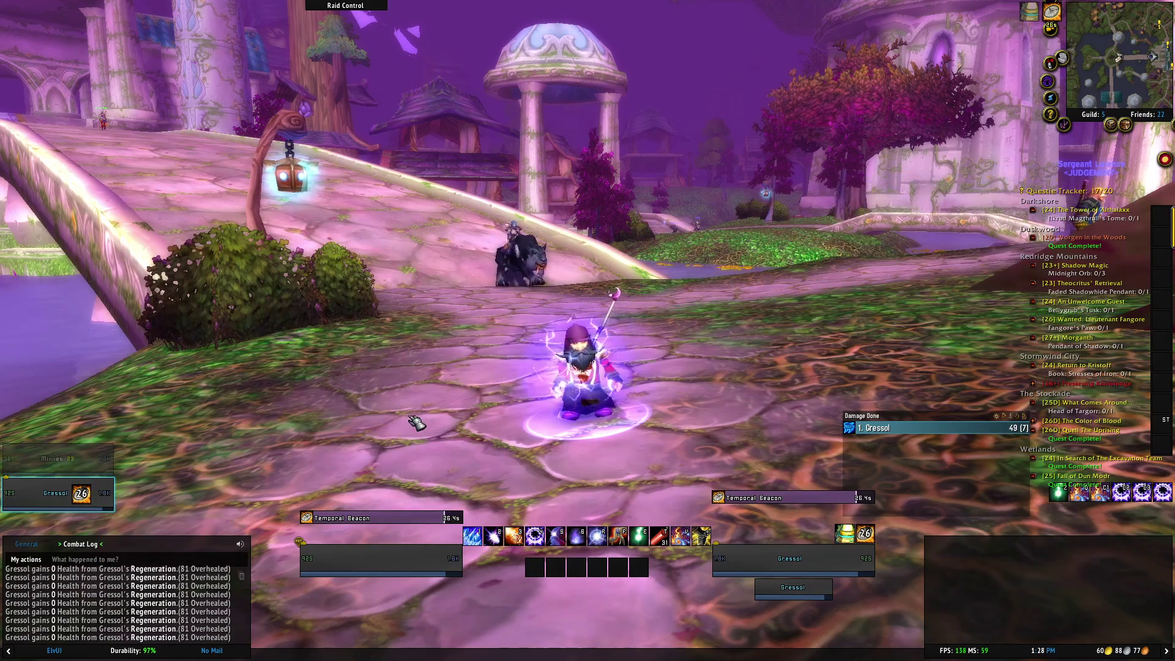
- Reopen the ElvUI settings from the Game Menu and go to the Profiles Import page
{"action": "key", "text": "Escape"}
{"action": "key", "text": "Escape"}
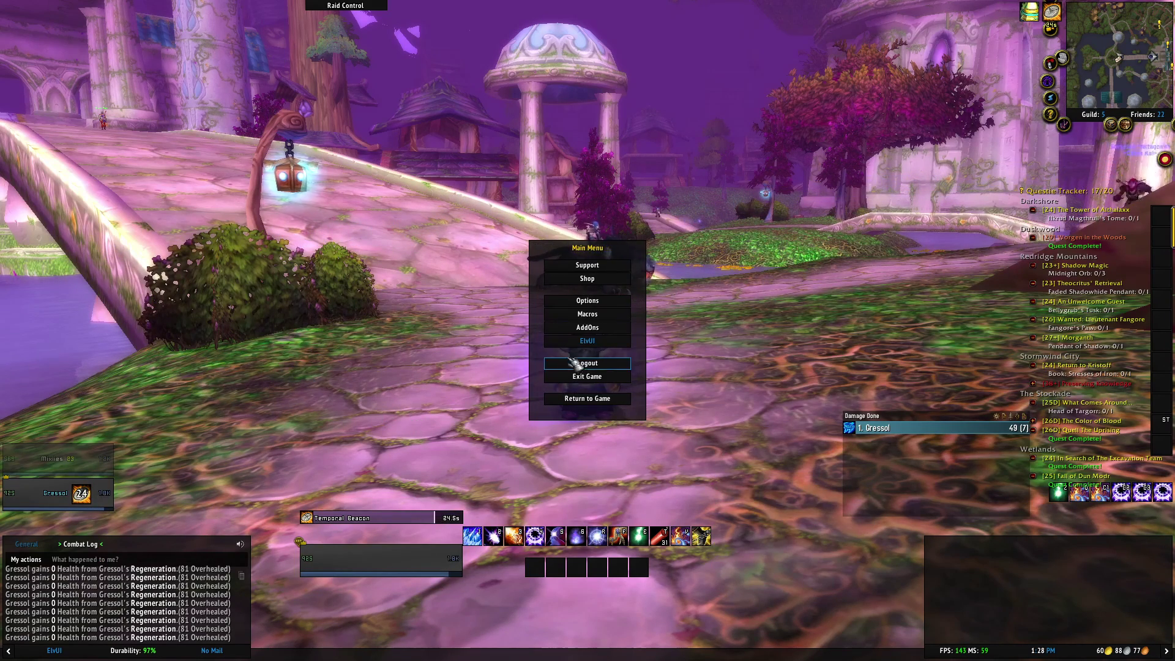
{"action": "left_click", "coordinate": [591, 344]}
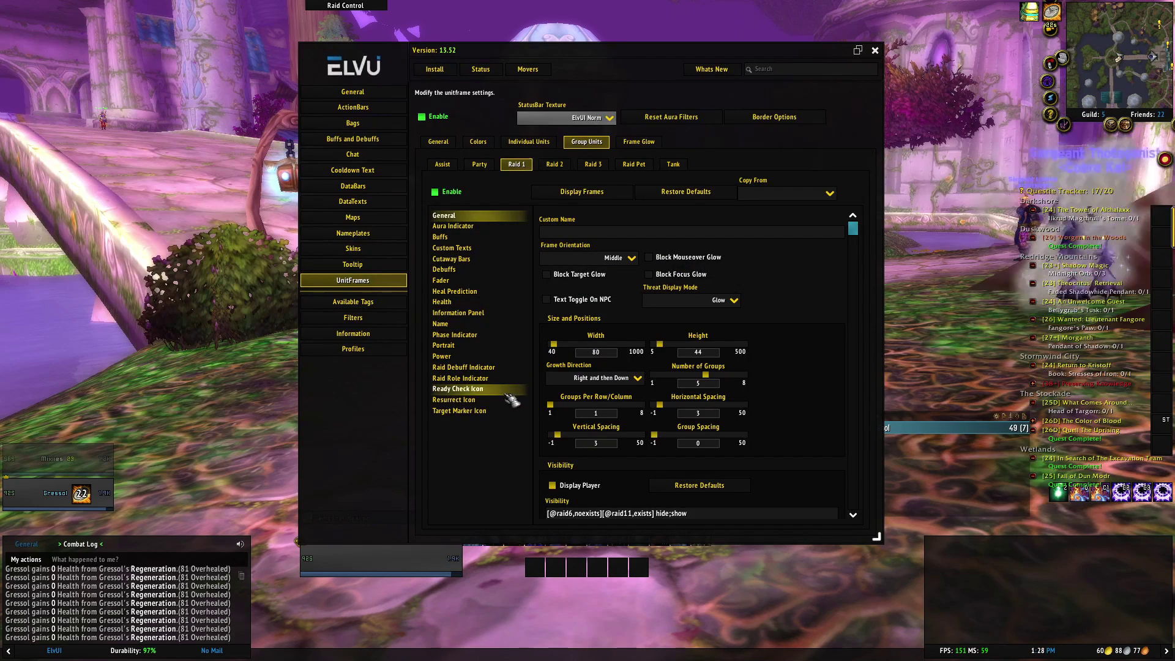
{"action": "left_click", "coordinate": [363, 352]}
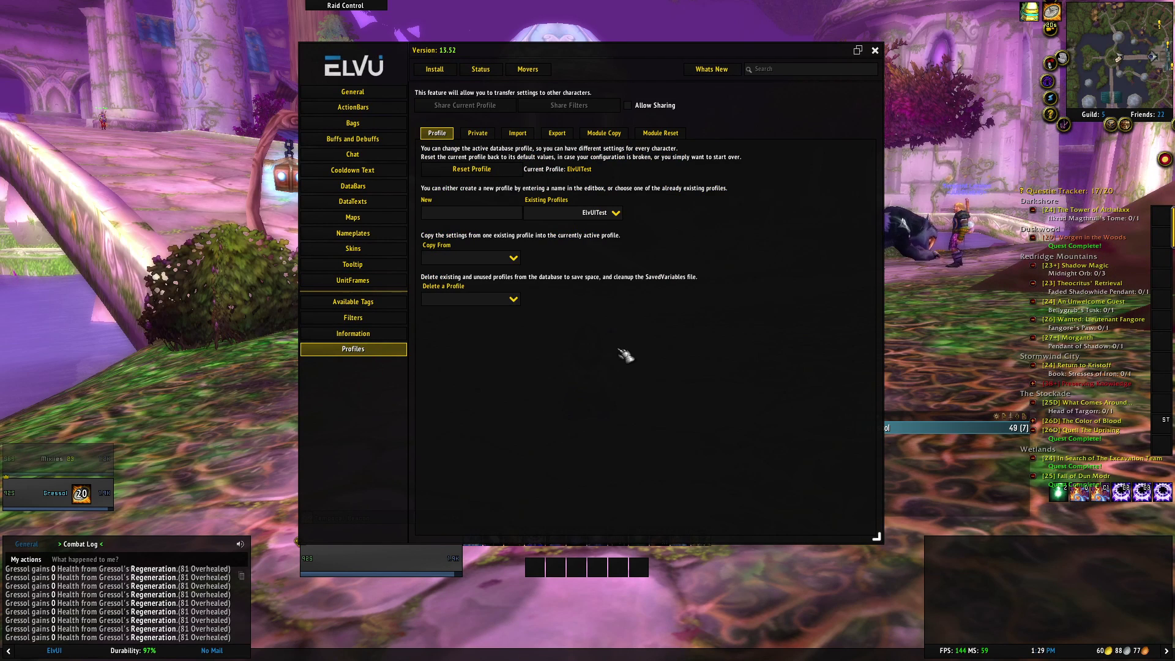
{"action": "left_click", "coordinate": [518, 133]}
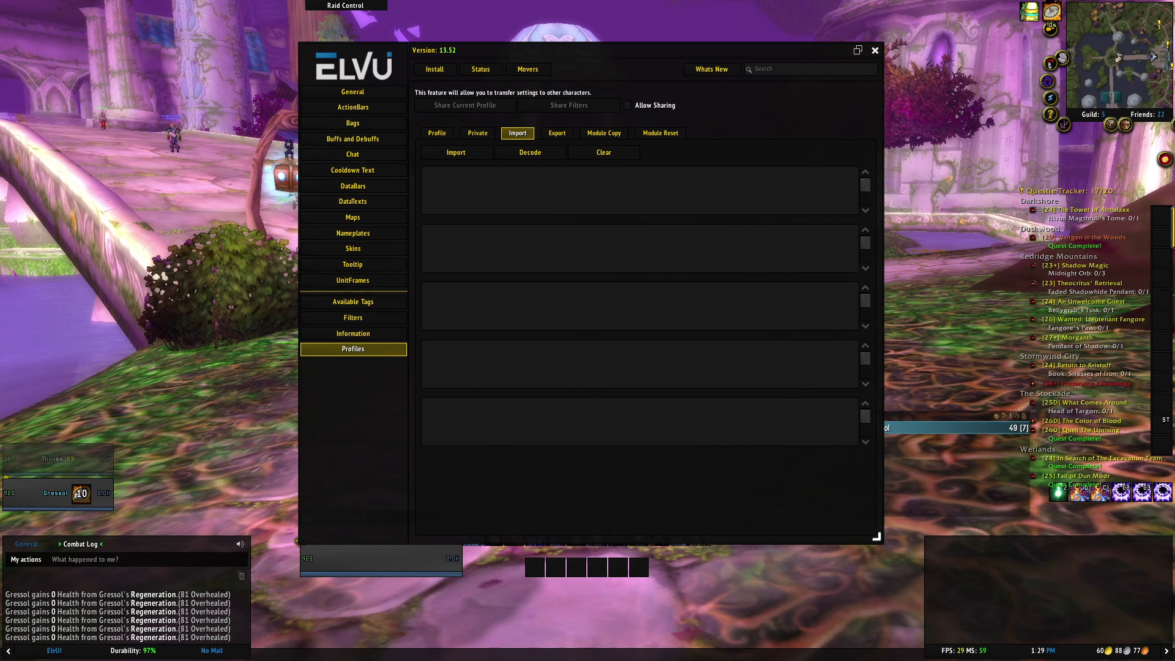
- Paste the shared profile string, import it over the existing profile, and close the settings
{"action": "left_click", "coordinate": [496, 202]}
{"action": "key", "text": "ctrl+v"}
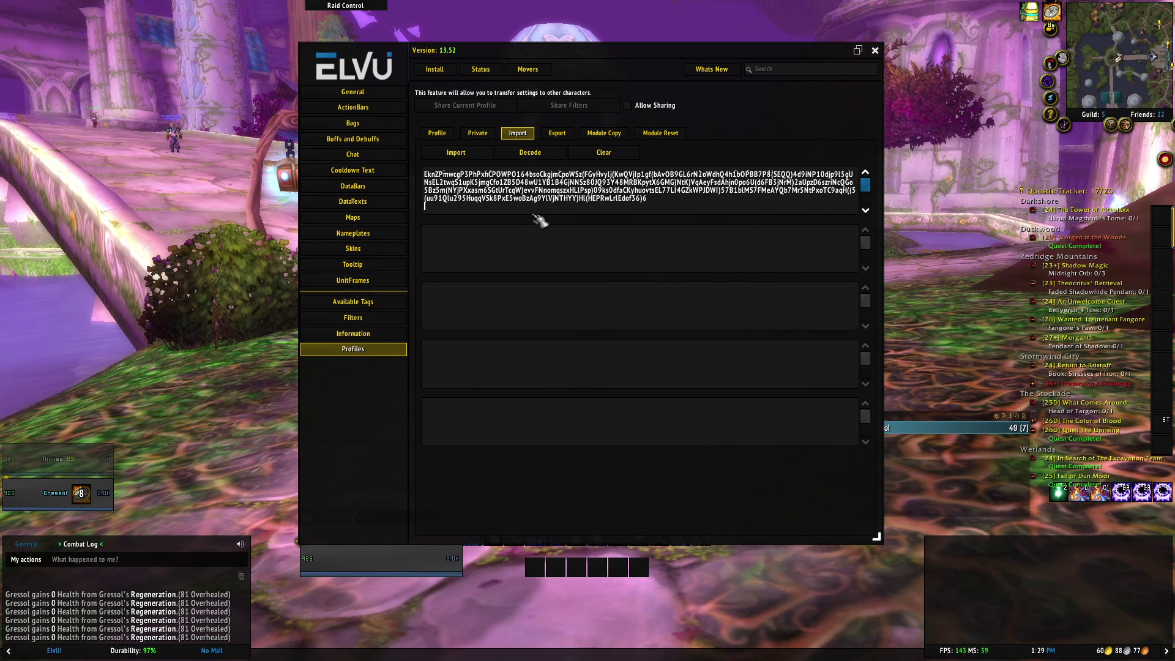
{"action": "left_click", "coordinate": [467, 153]}
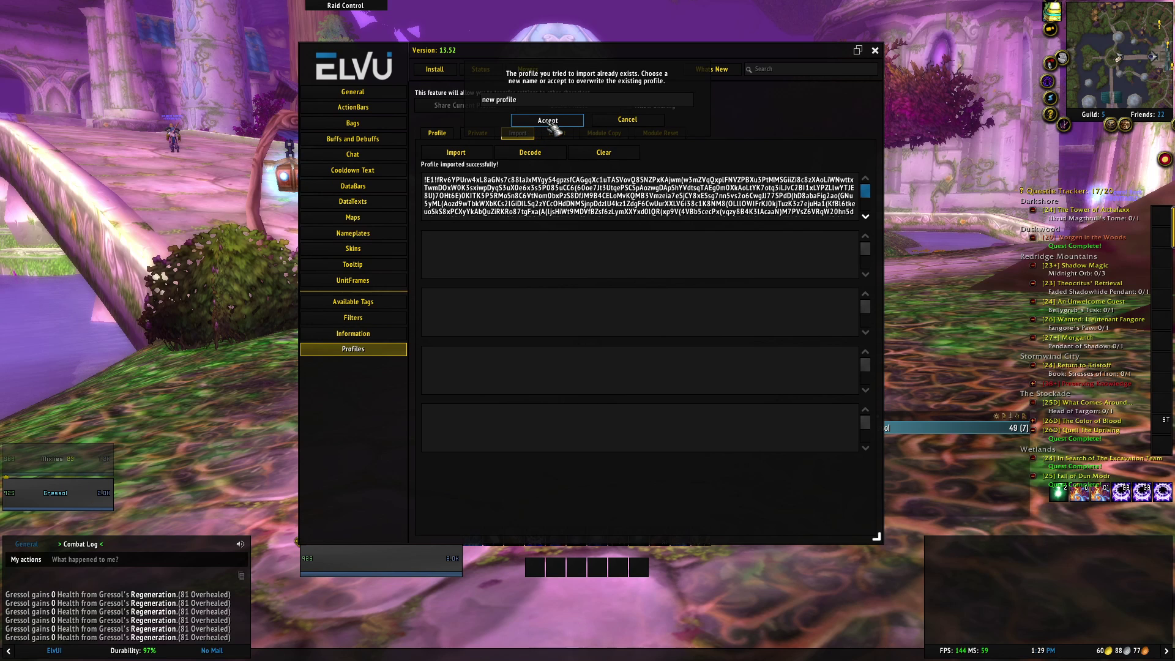
{"action": "left_click", "coordinate": [549, 123]}
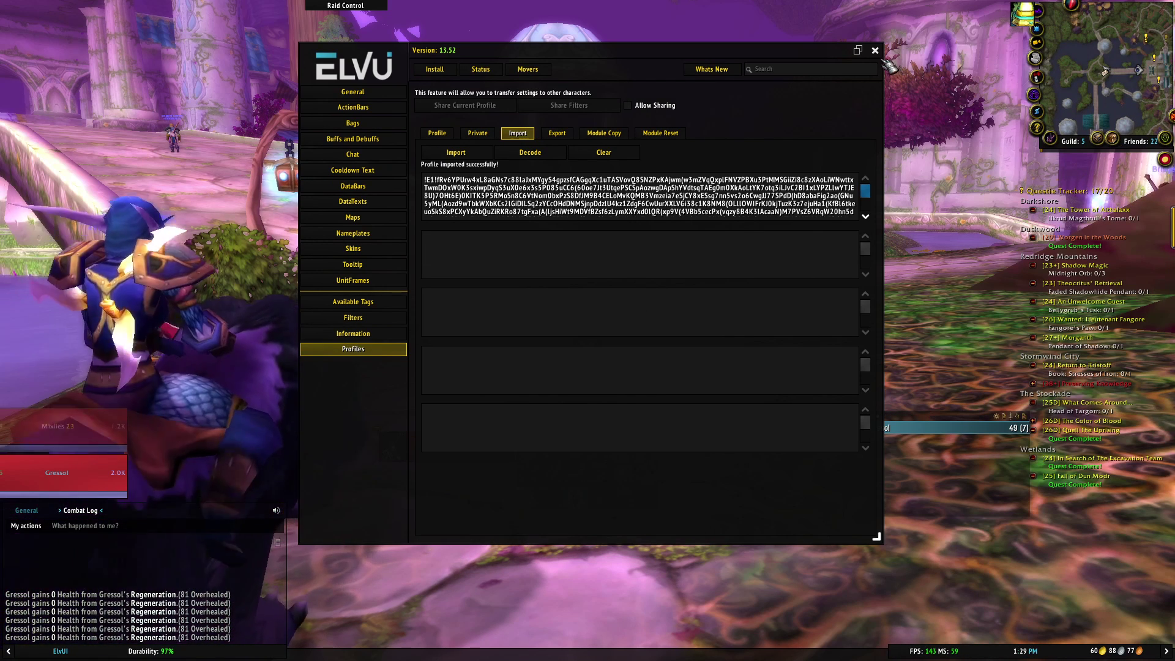
{"action": "left_click", "coordinate": [876, 50]}
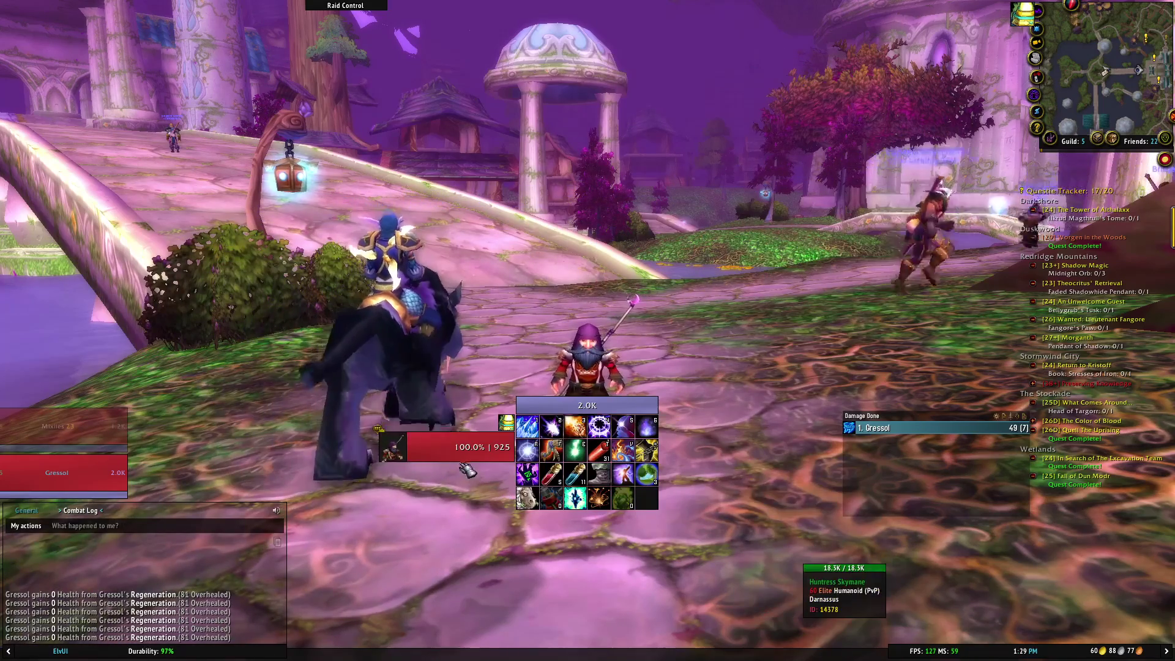
- Cast Temporal Beacon on yourself, then target the squirrel and kill it with Arcane Blast
{"action": "left_click", "coordinate": [471, 456]}
{"action": "key", "text": "e"}
{"action": "mouse_move", "coordinate": [147, 485]}
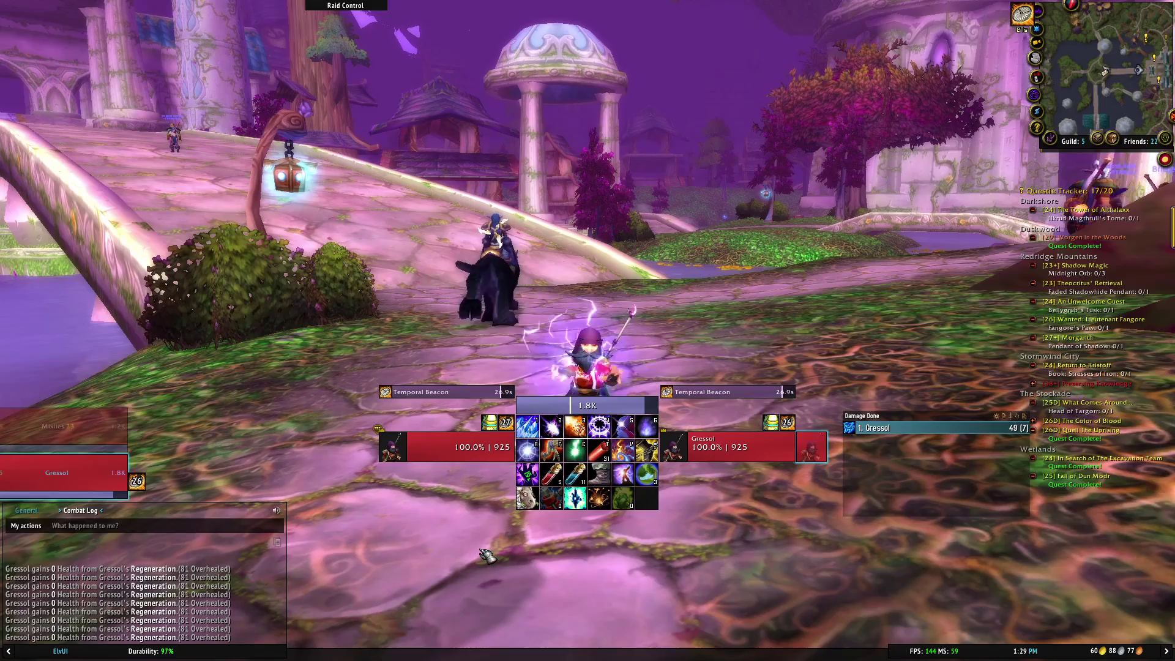
{"action": "left_click_drag", "start_coordinate": [715, 499], "coordinate": [196, 292]}
{"action": "left_click", "coordinate": [455, 199]}
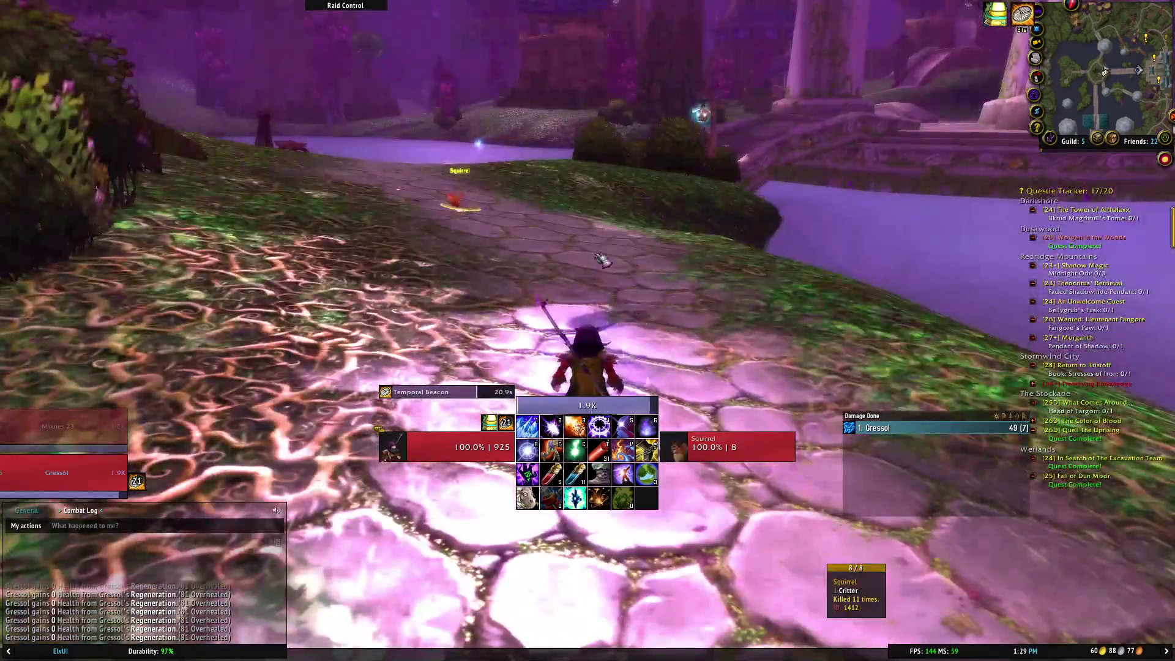
{"action": "key", "text": "1"}
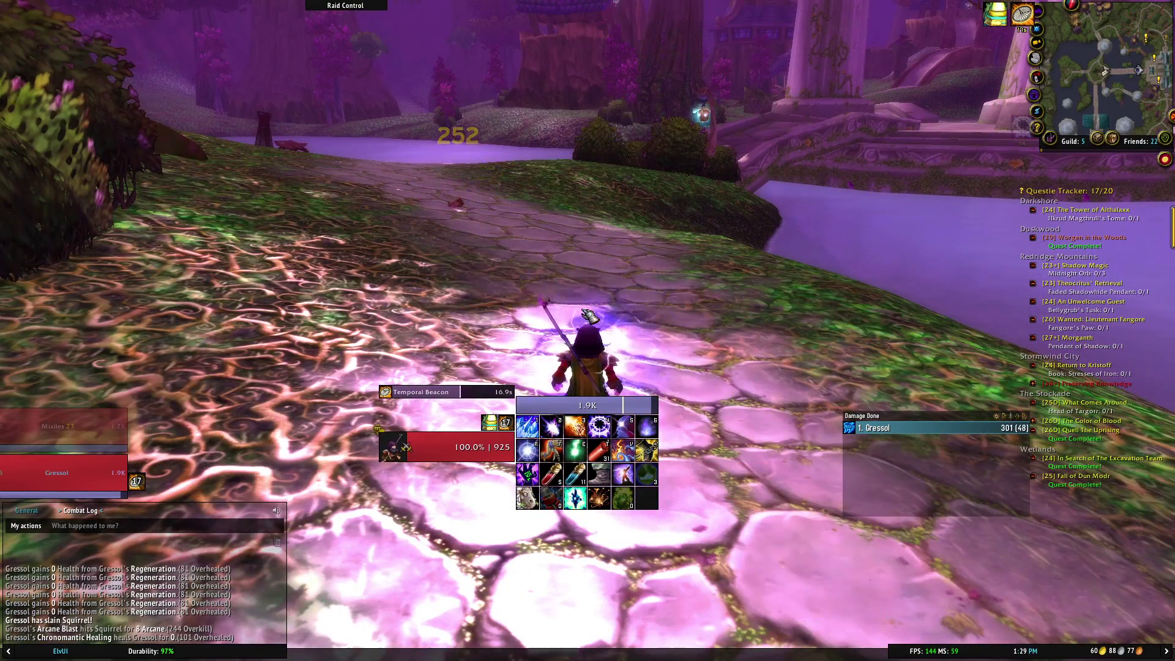
- Send the /wave emote to the party
{"action": "left_click_drag", "start_coordinate": [590, 315], "coordinate": [857, 317]}
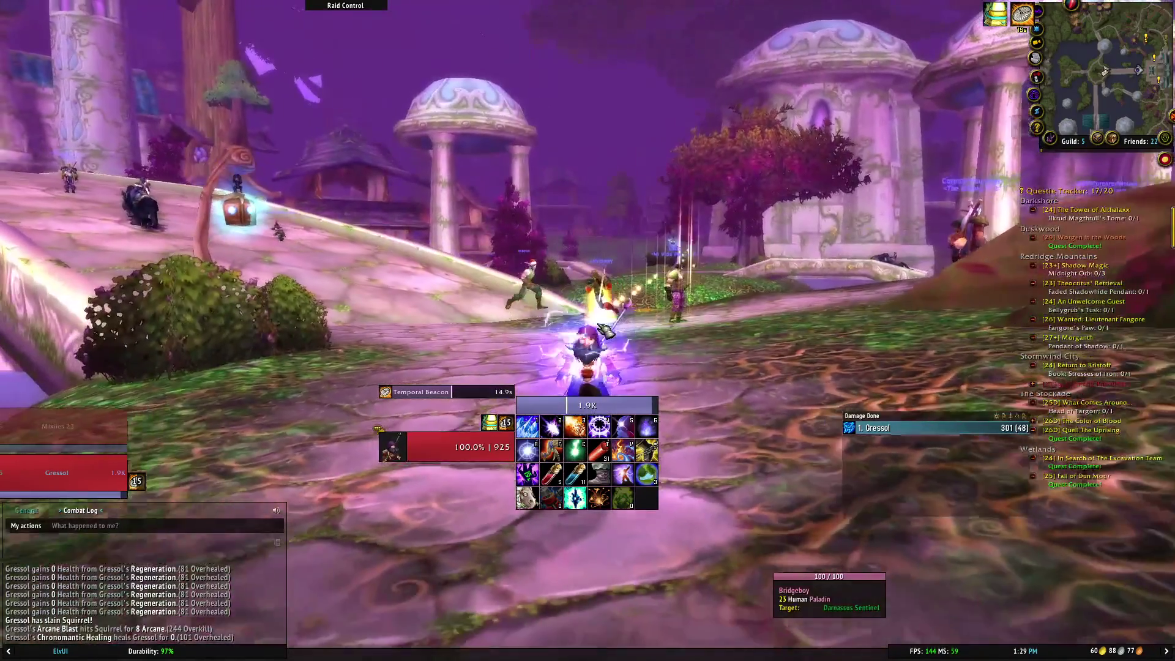
{"action": "left_click_drag", "start_coordinate": [607, 331], "coordinate": [641, 362]}
{"action": "type", "text": "/wave"}
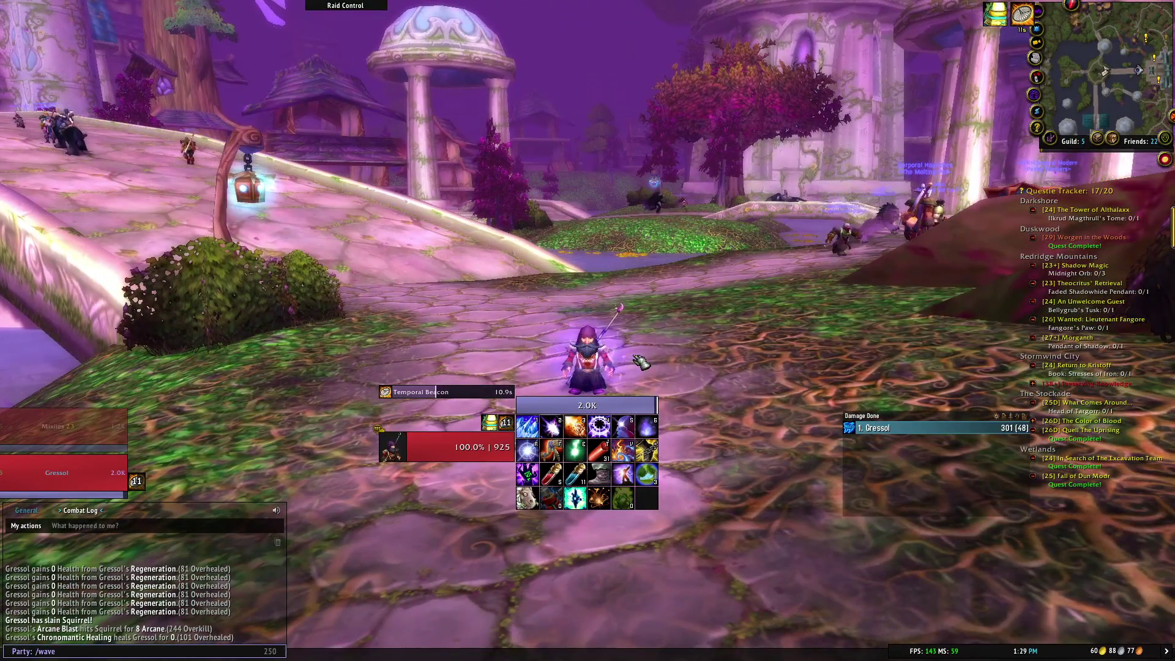
{"action": "key", "text": "Return"}
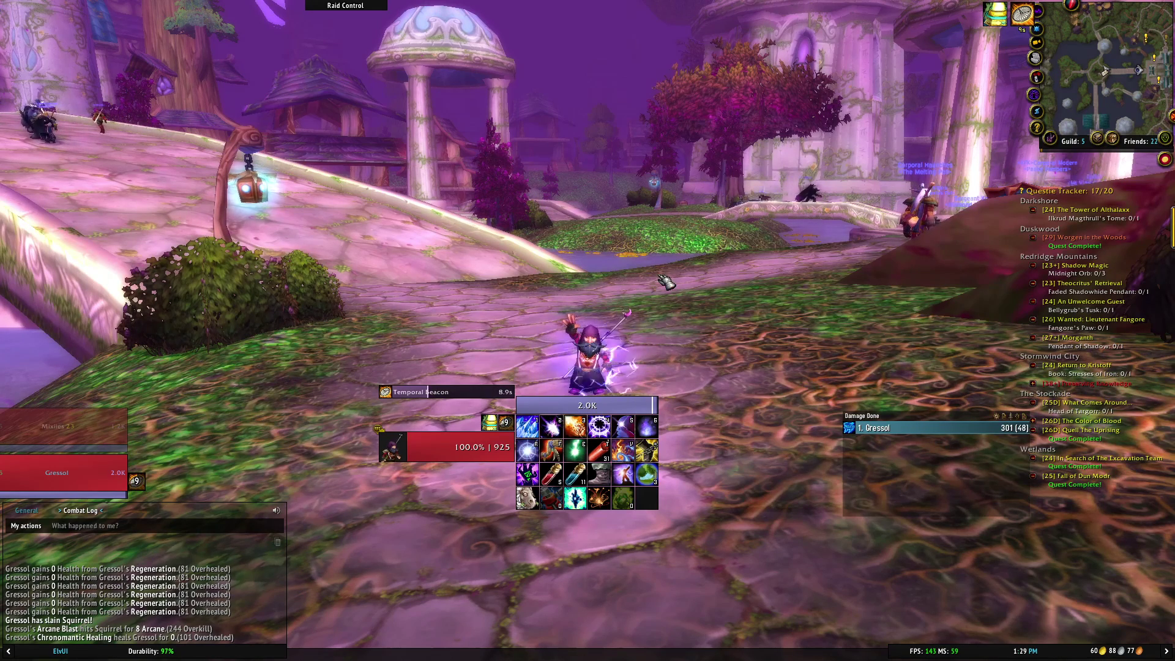